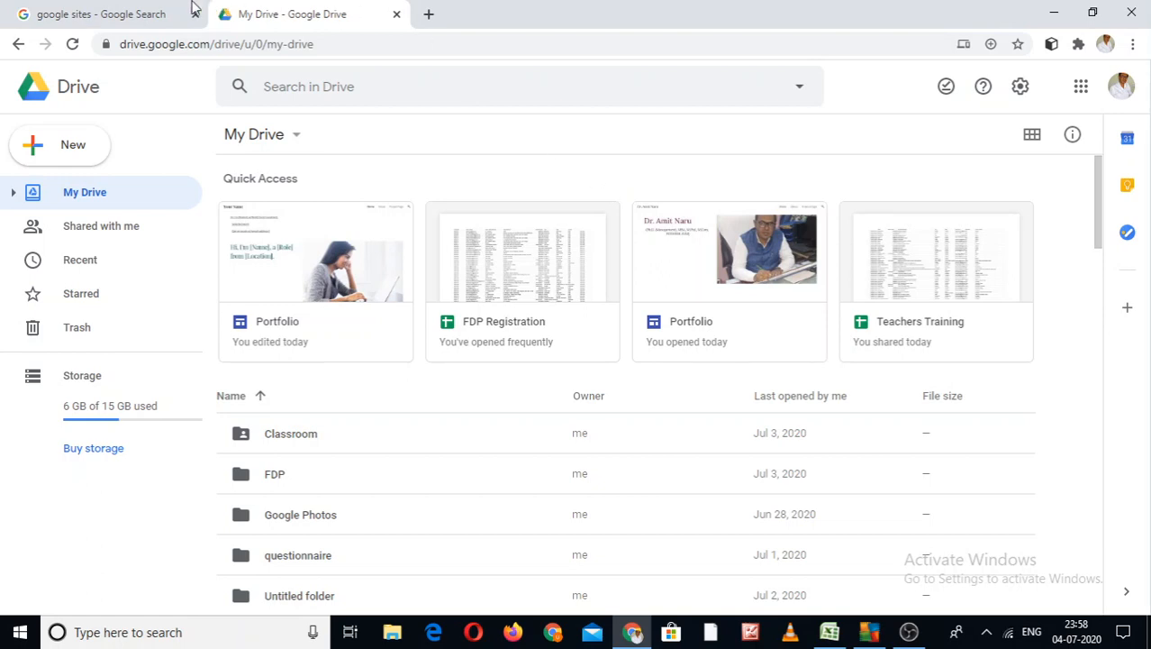
Open the Google Sites home page from the "google sites" search results.
{"action": "left_click", "coordinate": [165, 9]}
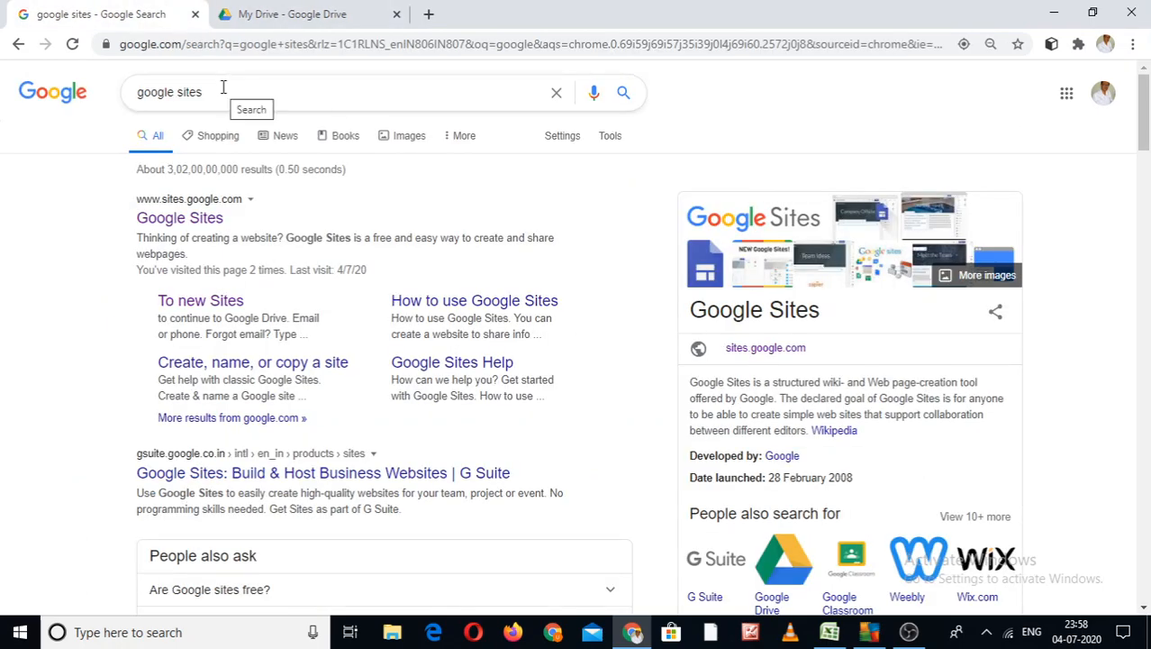
{"action": "left_click", "coordinate": [182, 222]}
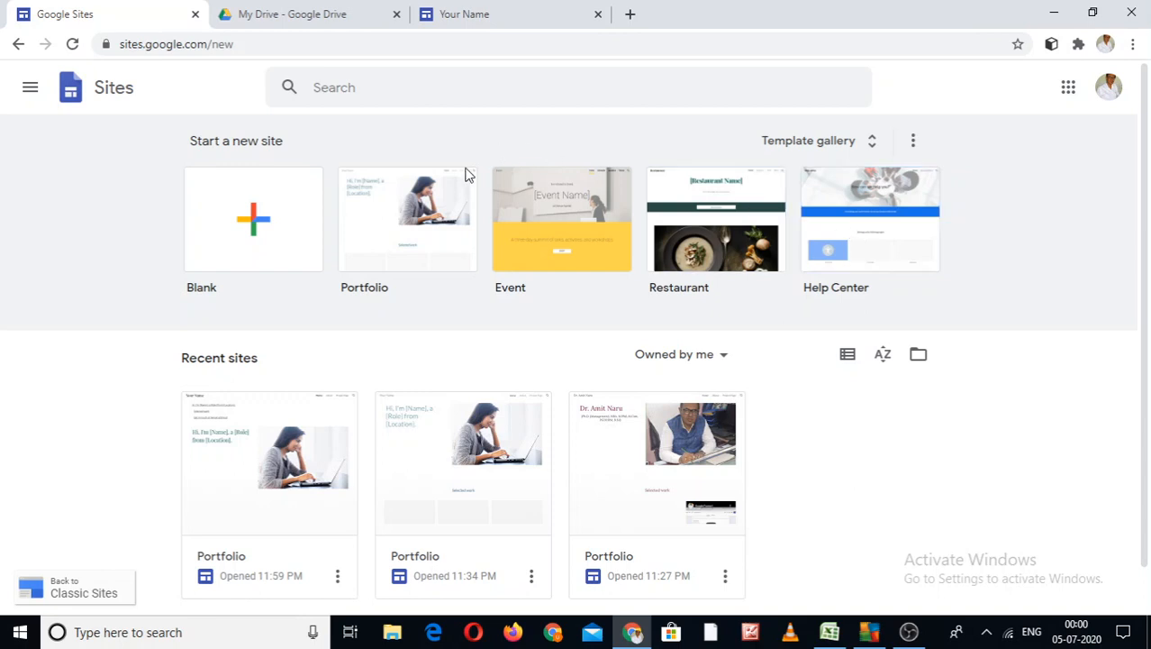
View the unedited Portfolio template site in its own browser tab, and return to the Google Sites home page.
{"action": "left_click", "coordinate": [393, 245]}
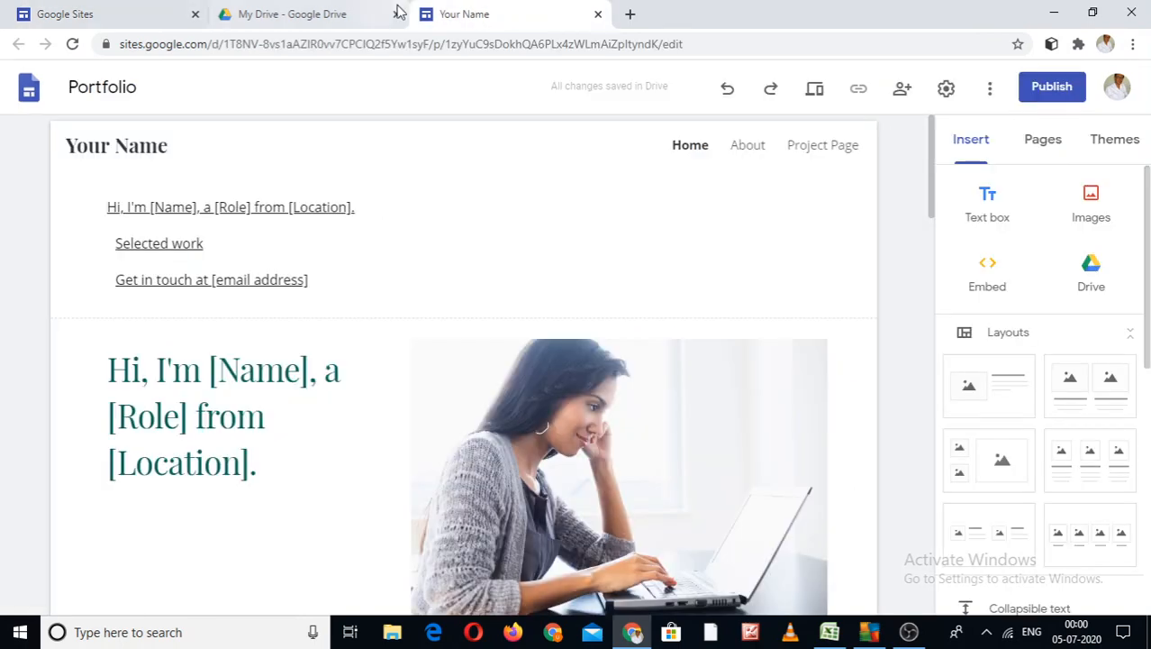
{"action": "left_click", "coordinate": [90, 11]}
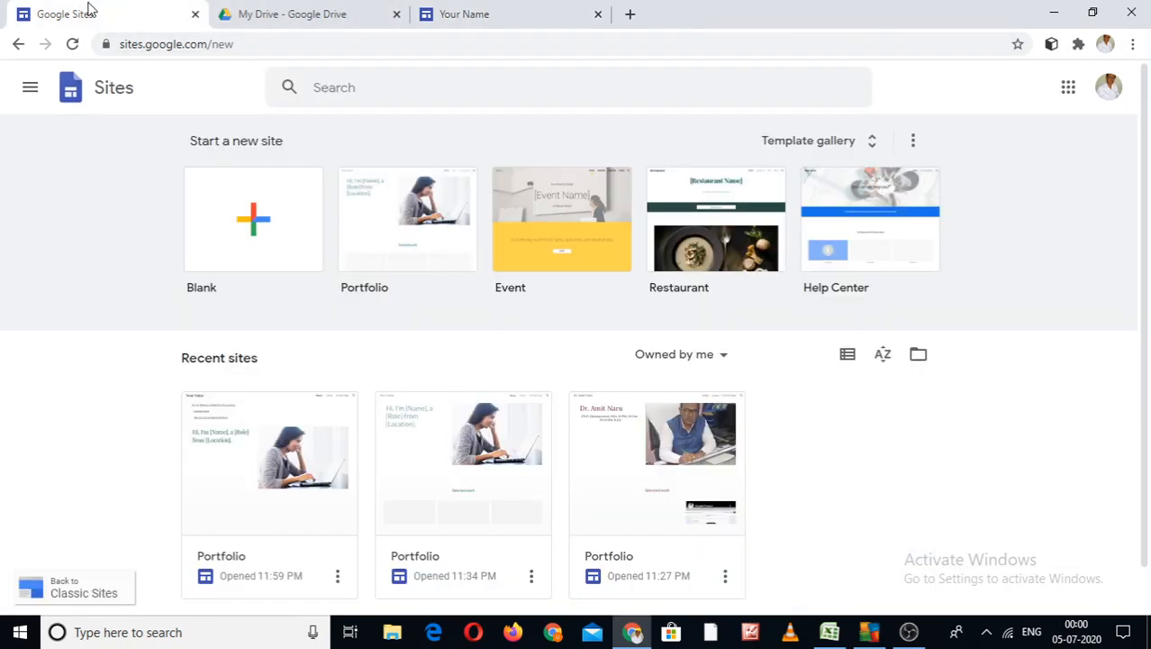
{"action": "left_click", "coordinate": [468, 11]}
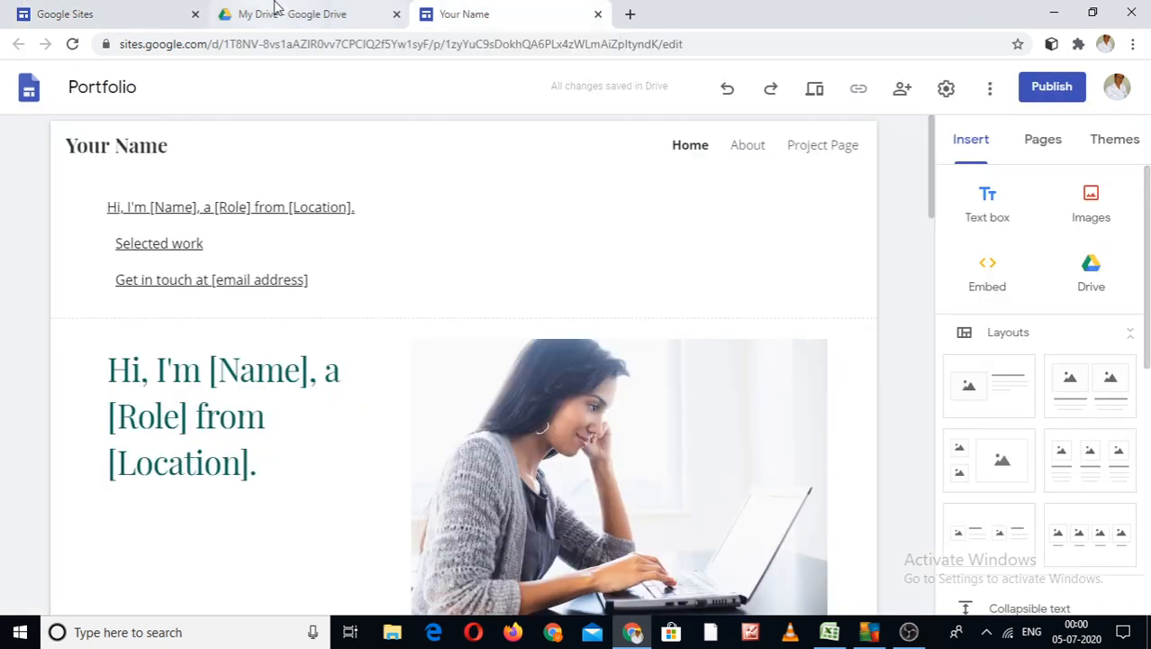
{"action": "left_click", "coordinate": [133, 11]}
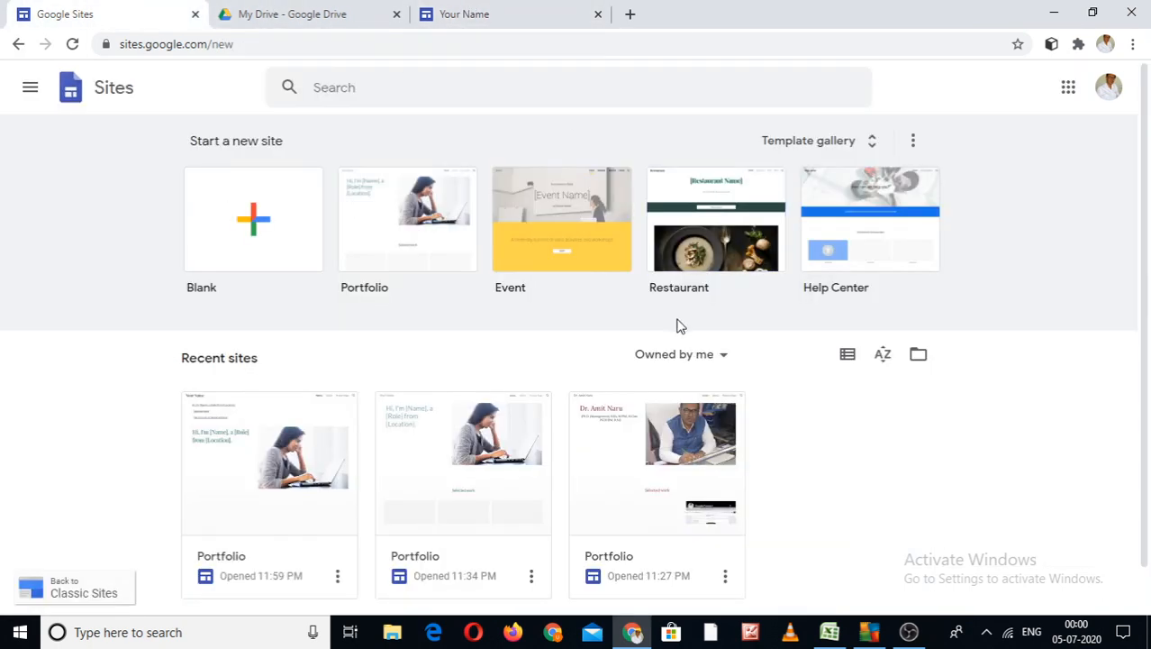
Open the recent Portfolio site with the man's photo and examine its Home page down to the embedded form.
{"action": "left_click", "coordinate": [682, 436]}
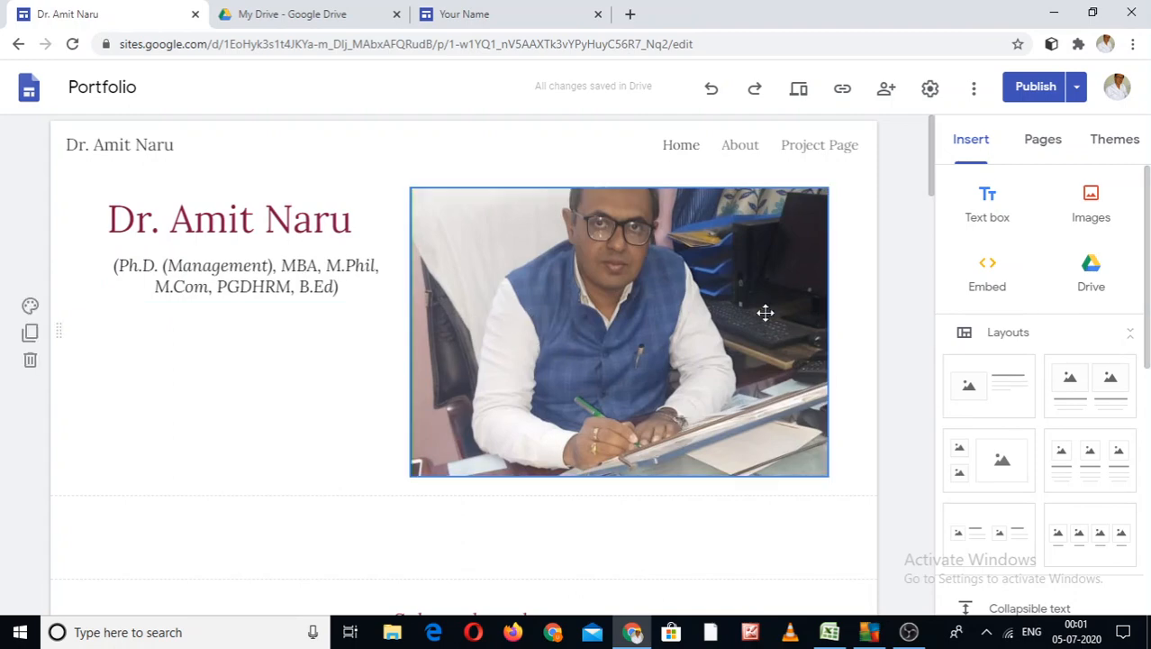
{"action": "scroll", "coordinate": [934, 506], "scroll_direction": "down", "scroll_amount": 5}
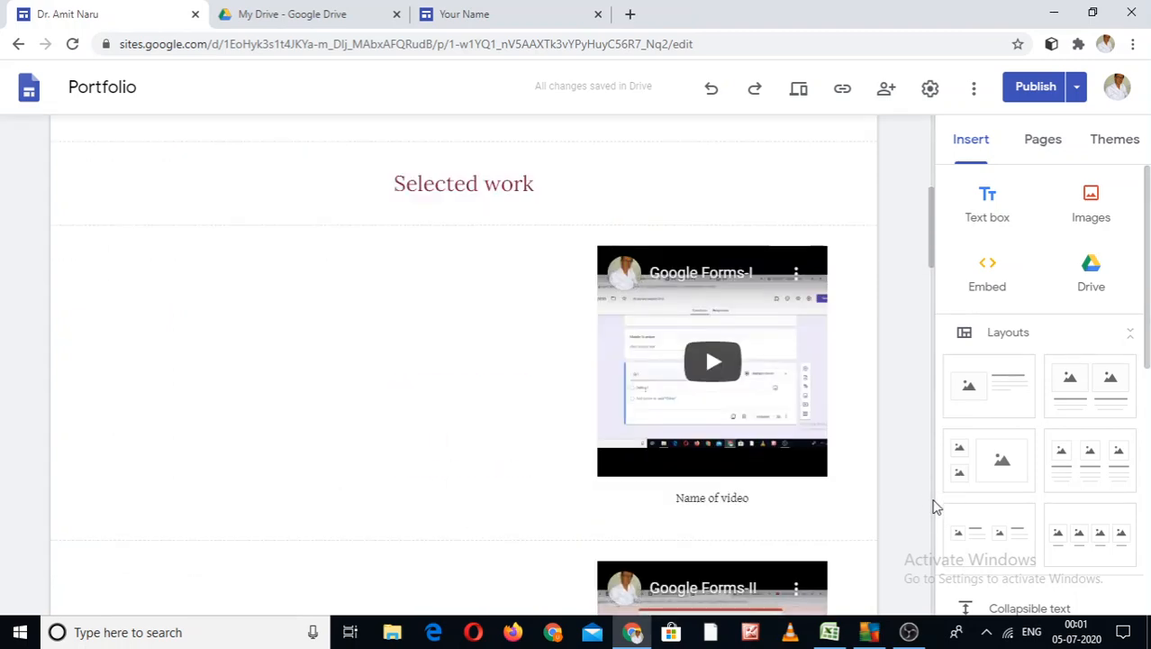
{"action": "scroll", "coordinate": [934, 506], "scroll_direction": "down", "scroll_amount": 5}
{"action": "scroll", "coordinate": [934, 506], "scroll_direction": "down", "scroll_amount": 5}
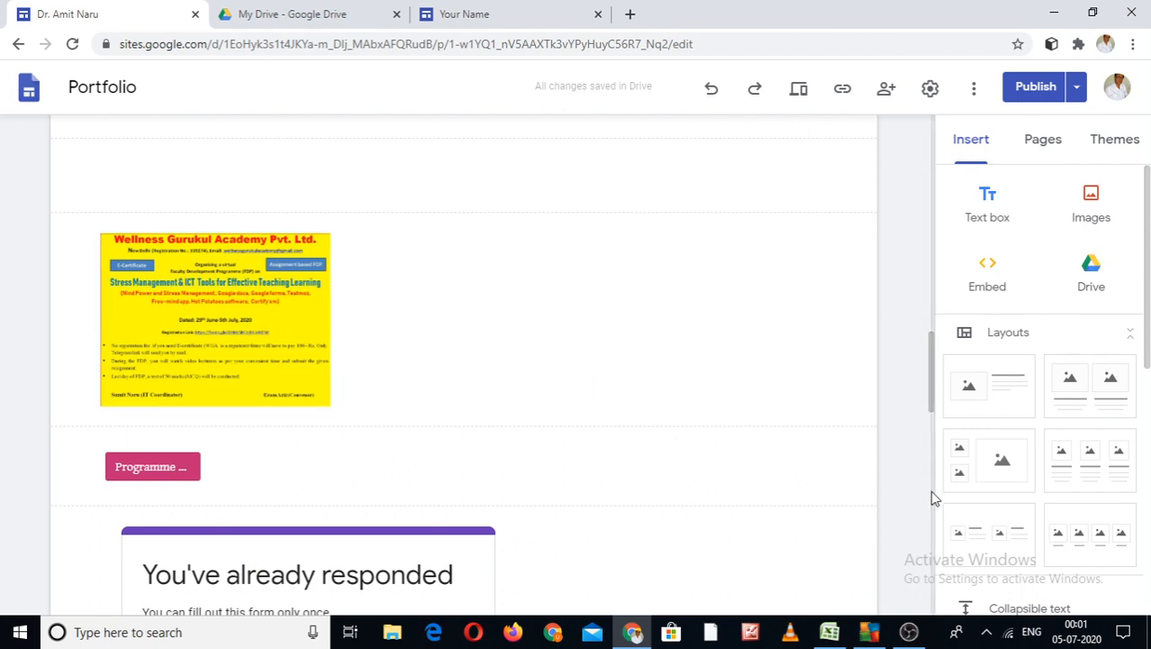
{"action": "scroll", "coordinate": [934, 506], "scroll_direction": "down", "scroll_amount": 5}
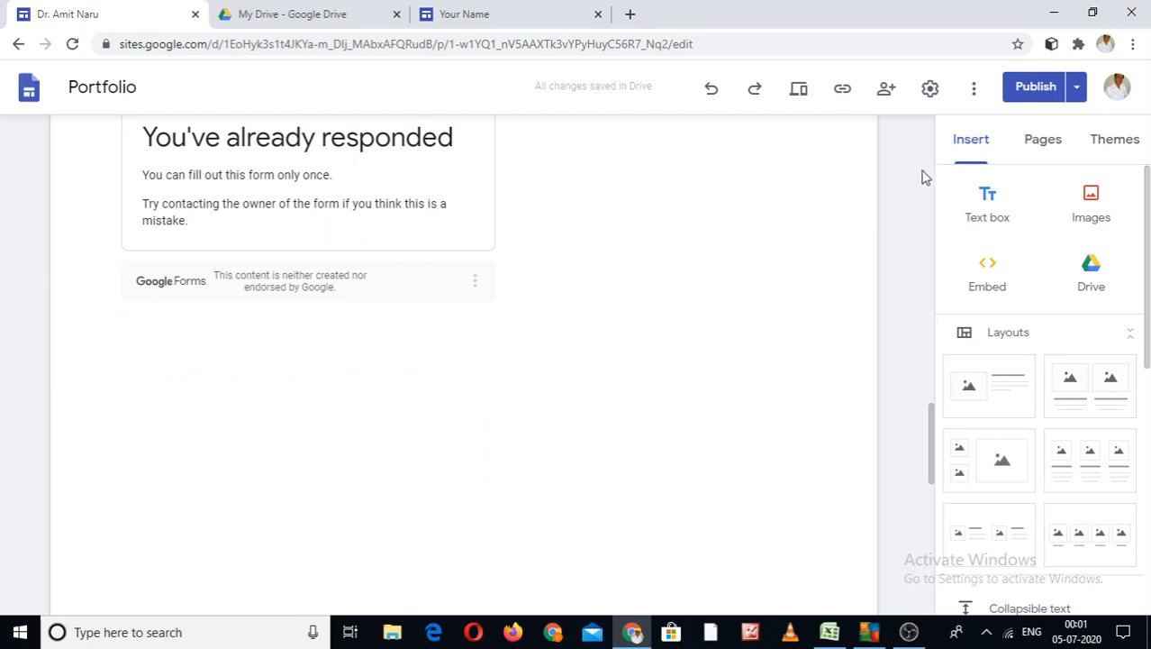
{"action": "scroll", "coordinate": [937, 144], "scroll_direction": "up", "scroll_amount": 5}
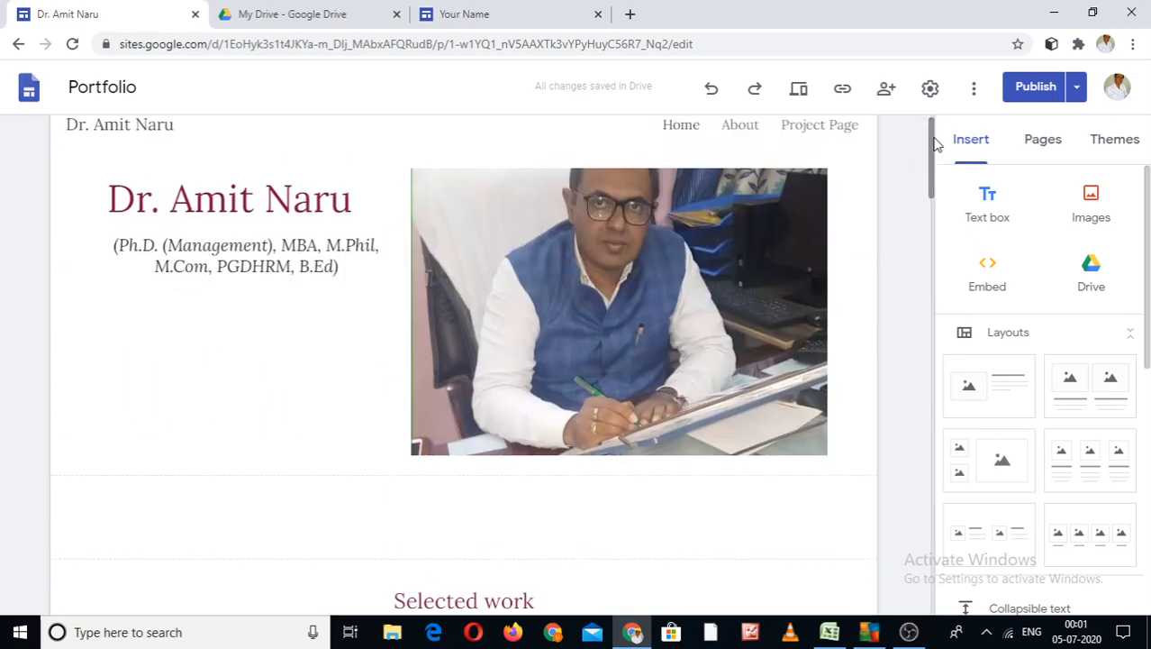
Review the About page and the Project Page of the filled-in Portfolio site as examples.
{"action": "left_click", "coordinate": [740, 126]}
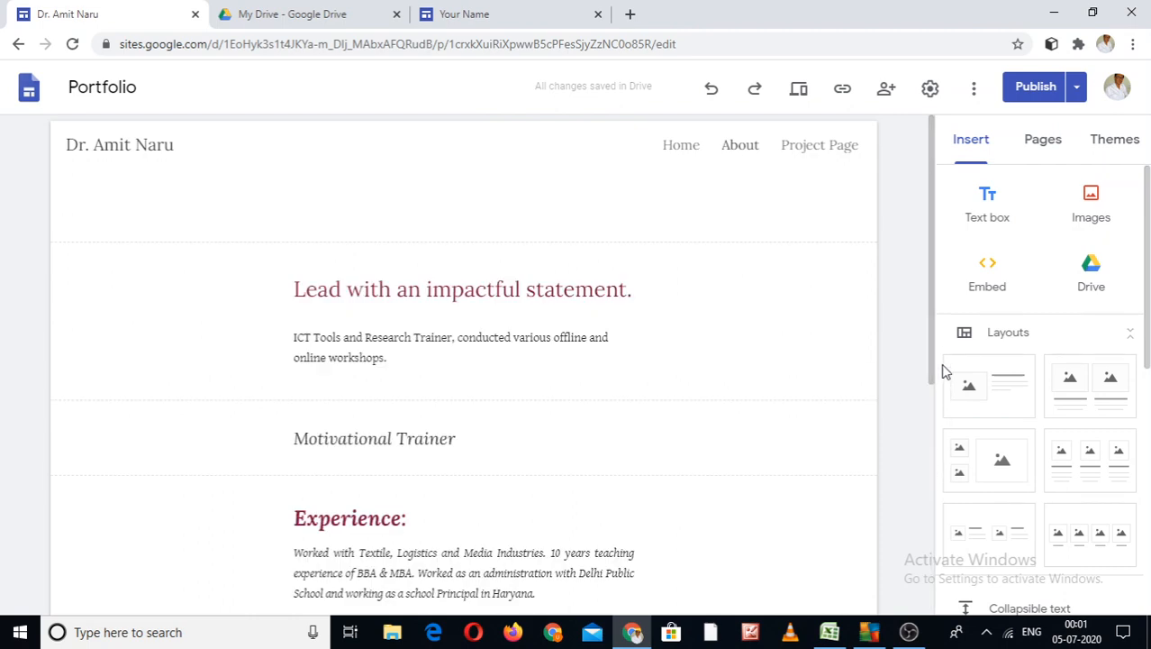
{"action": "left_click_drag", "start_coordinate": [932, 356], "coordinate": [935, 306]}
{"action": "left_click", "coordinate": [815, 153]}
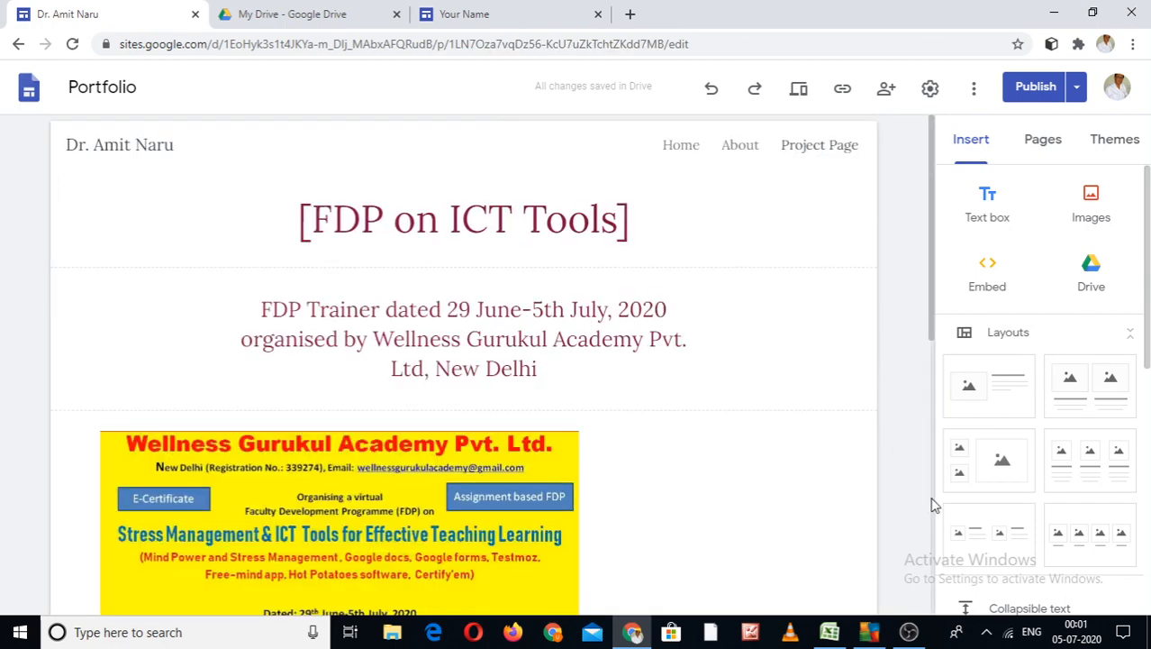
{"action": "left_click", "coordinate": [933, 510]}
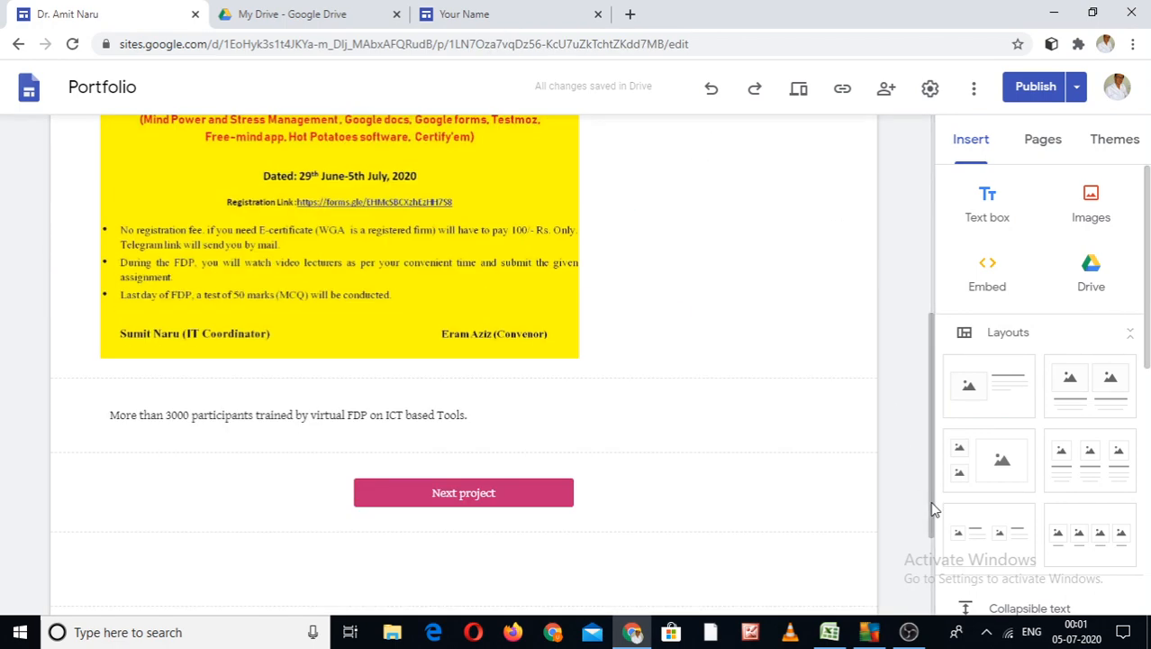
{"action": "left_click", "coordinate": [933, 581]}
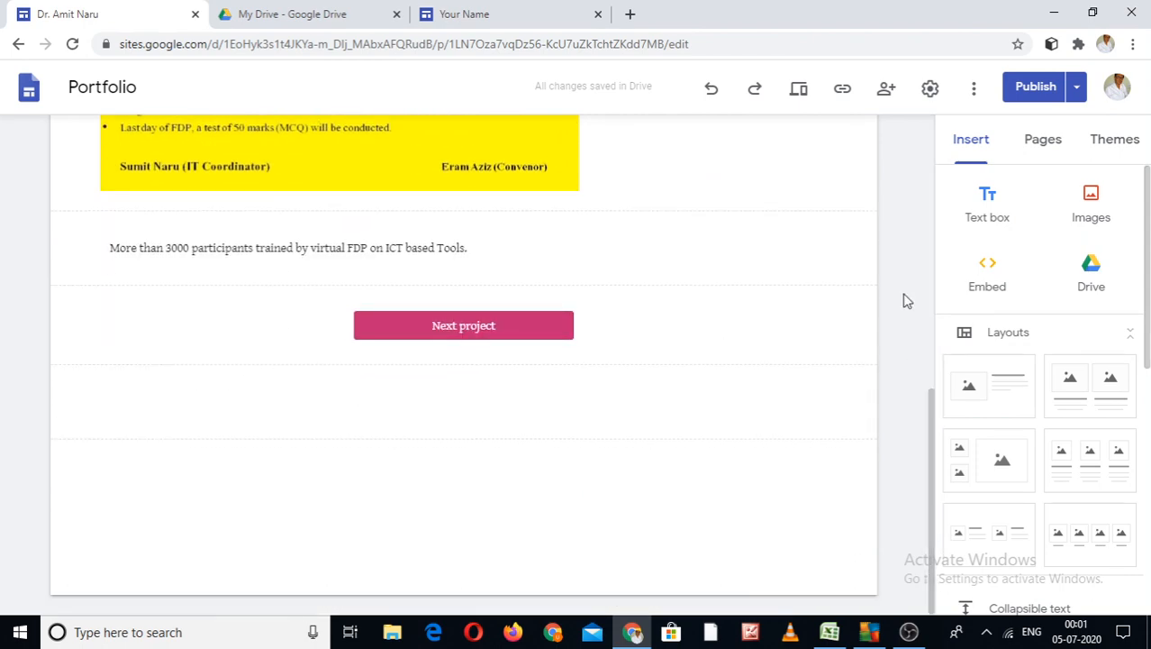
{"action": "left_click", "coordinate": [933, 166]}
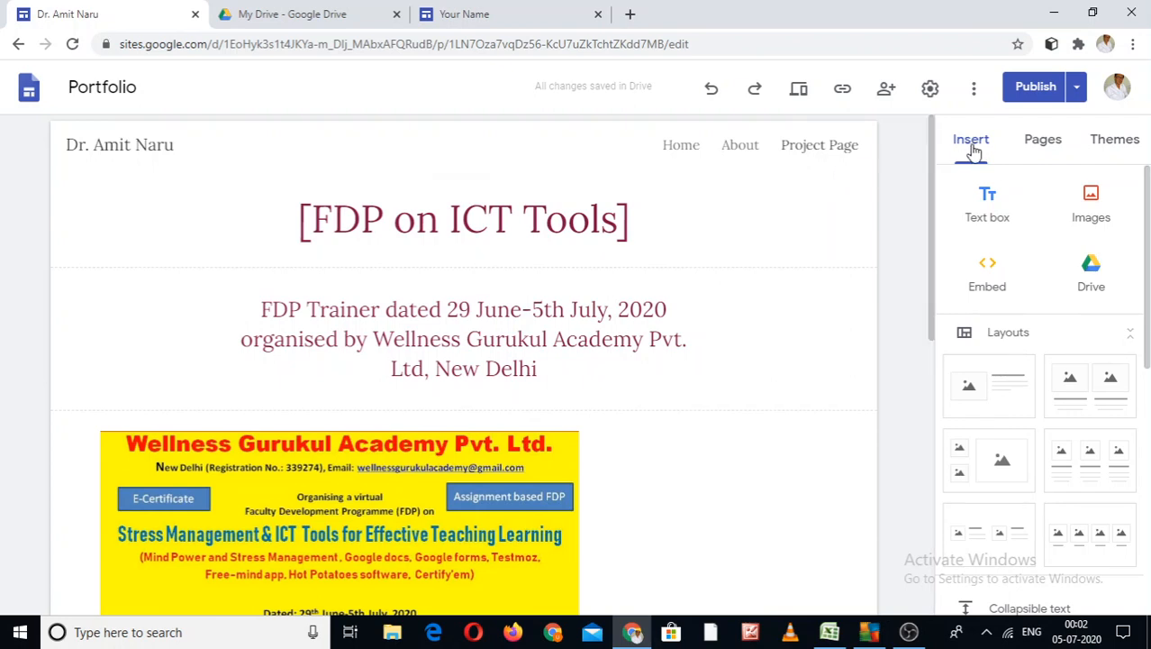
{"action": "left_click", "coordinate": [682, 151]}
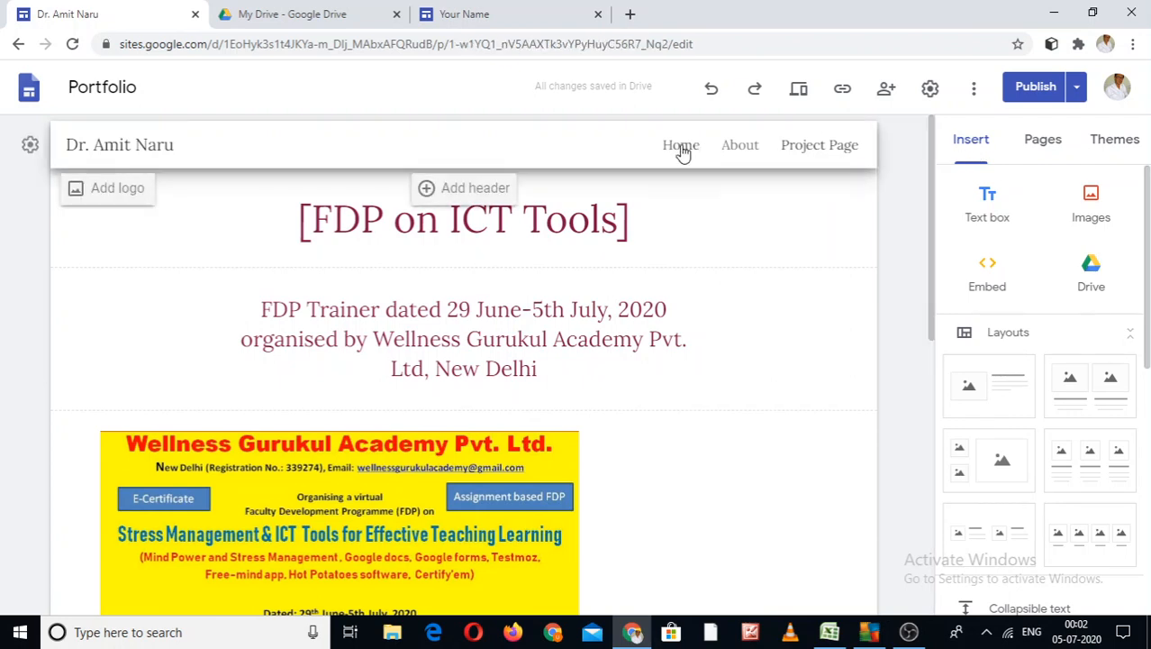
Switch to the "Your Name" Portfolio site and view the replace, alt text and caption options of the Home page photo.
{"action": "left_click", "coordinate": [468, 11]}
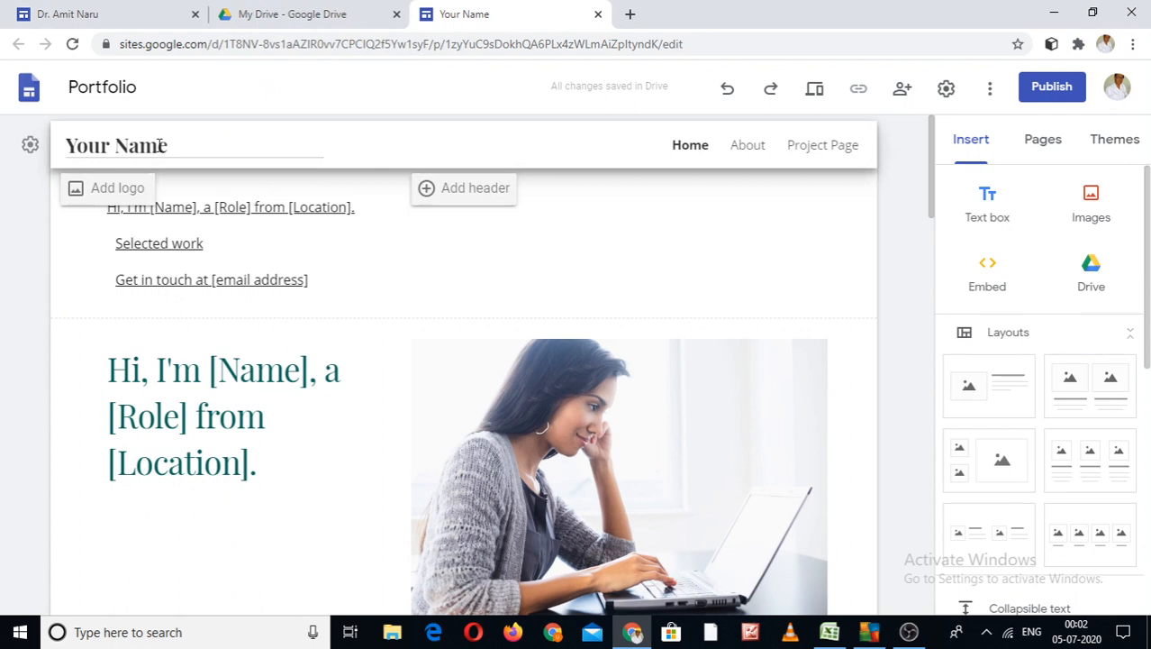
{"action": "left_click", "coordinate": [141, 266]}
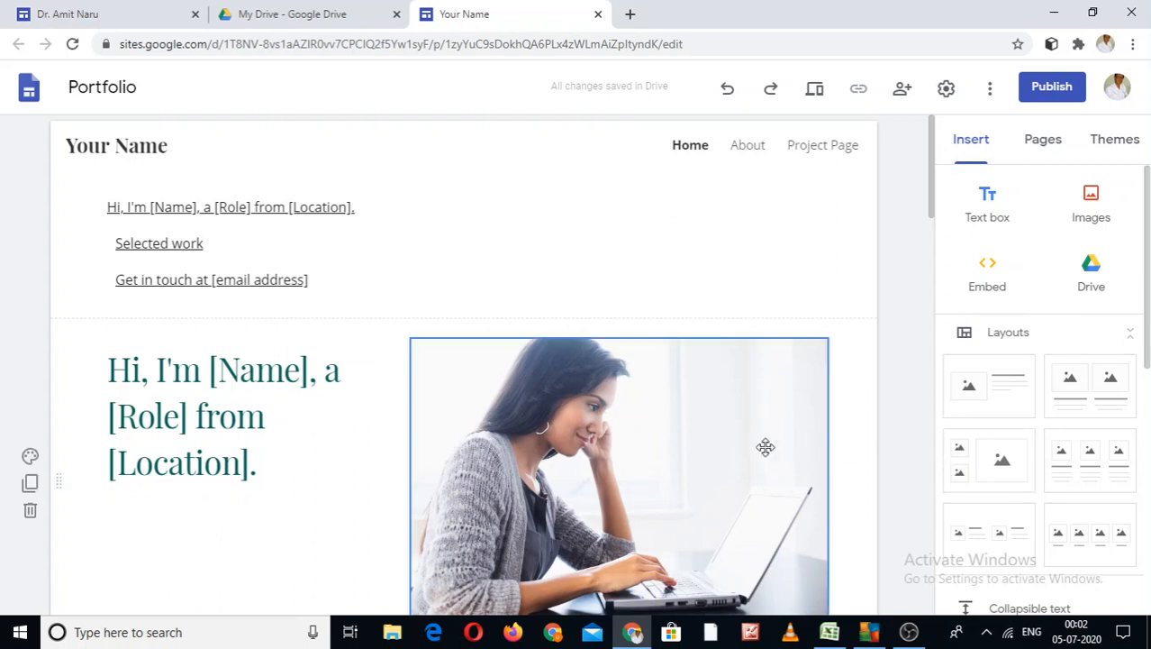
{"action": "left_click", "coordinate": [701, 412]}
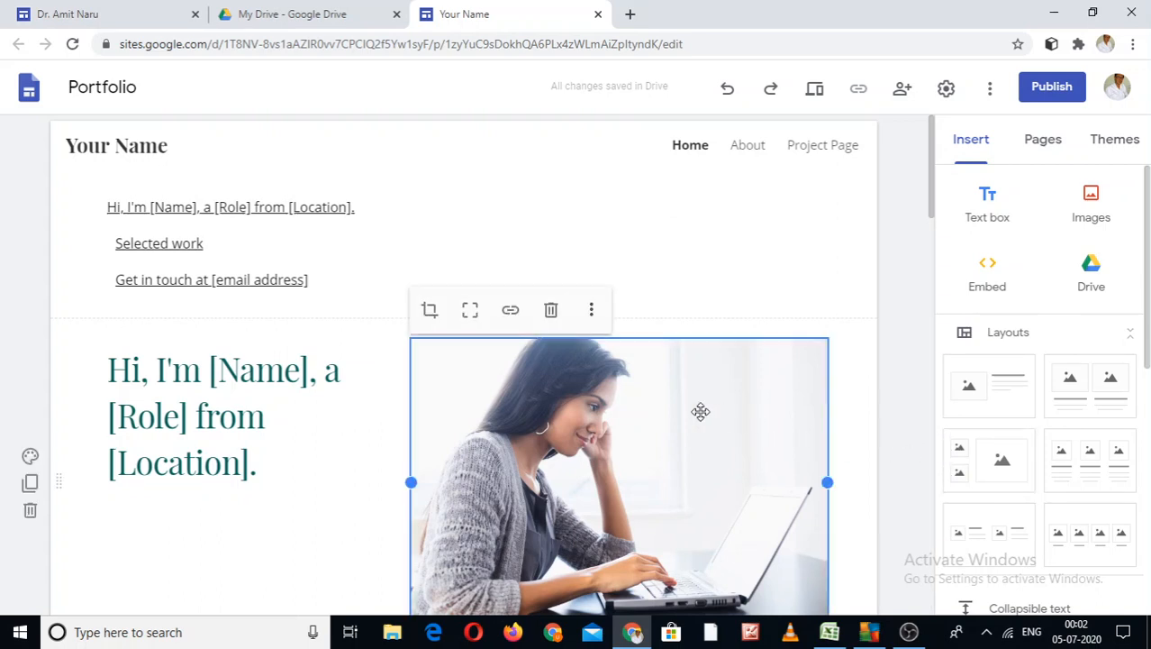
{"action": "left_click", "coordinate": [592, 315]}
{"action": "mouse_move", "coordinate": [591, 319]}
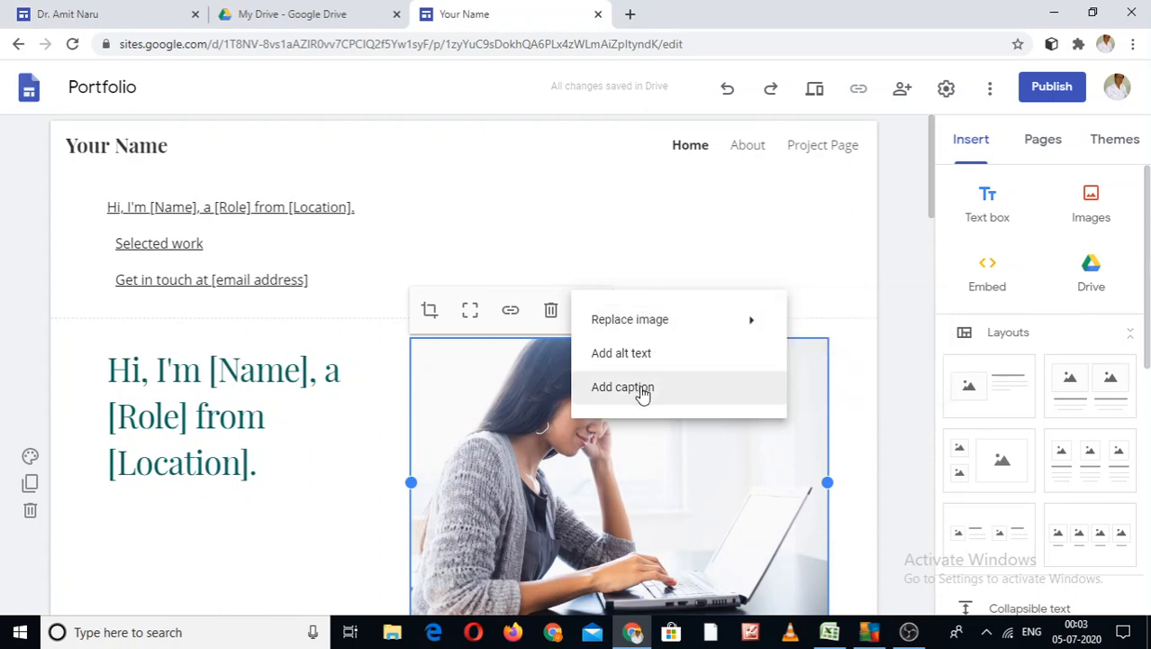
{"action": "left_click", "coordinate": [872, 416]}
Examine the rest of the Home page, including the Selected work placeholders, the contact line and the empty layouts.
{"action": "left_click", "coordinate": [932, 430]}
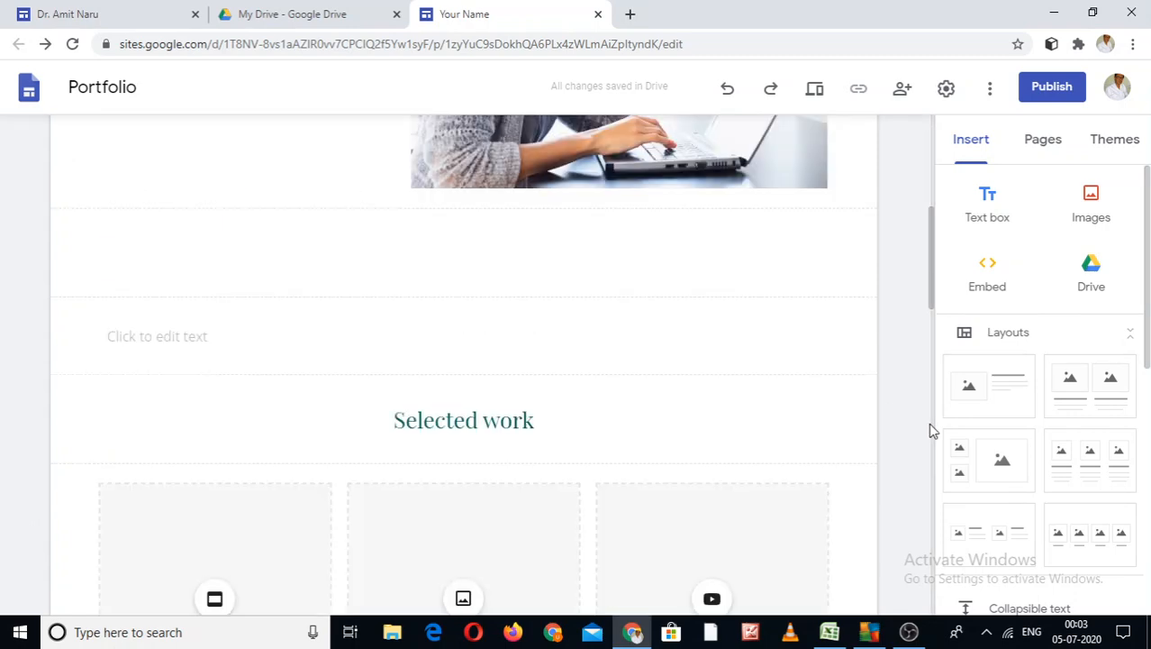
{"action": "left_click", "coordinate": [931, 427]}
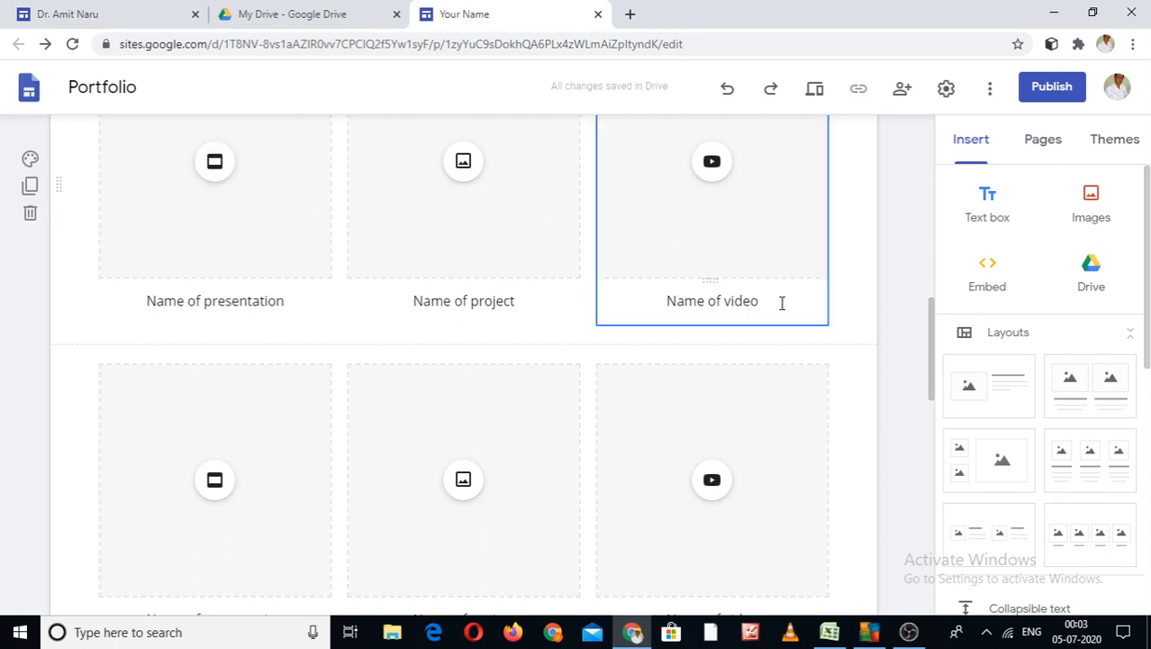
{"action": "left_click", "coordinate": [932, 492]}
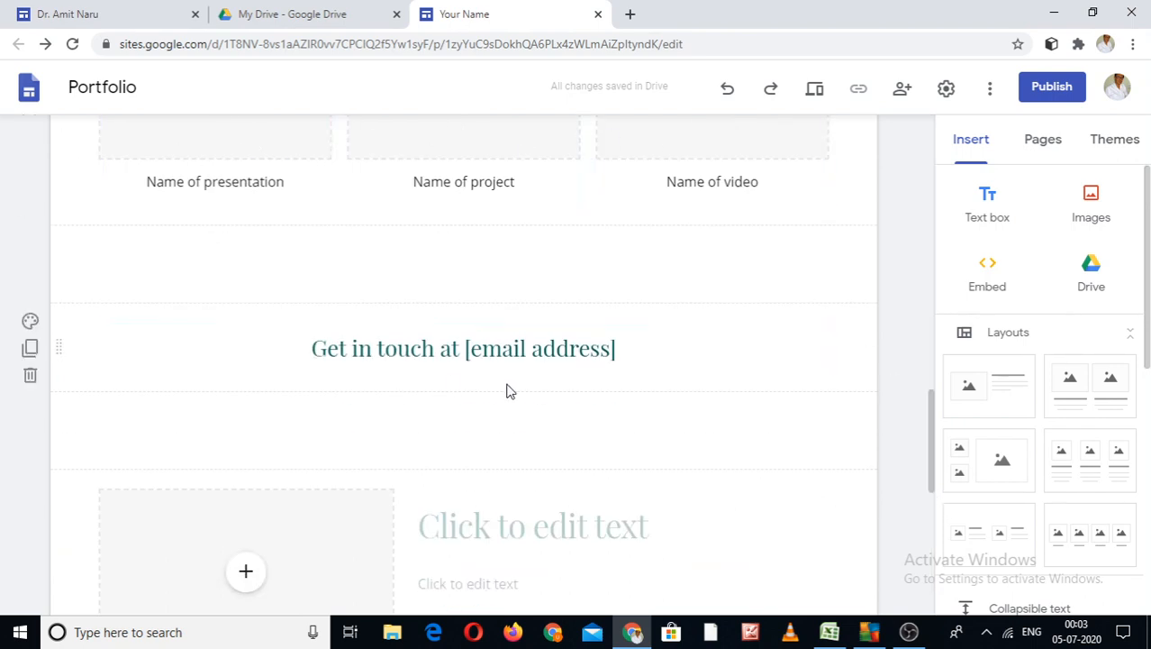
{"action": "left_click", "coordinate": [929, 566]}
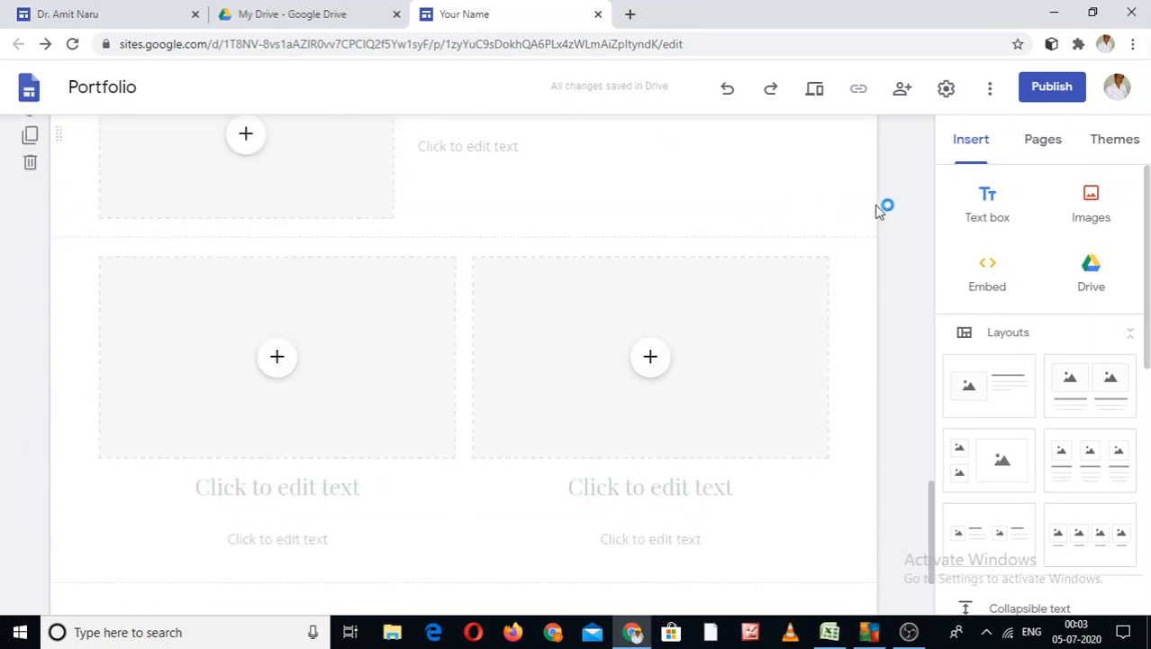
{"action": "left_click", "coordinate": [933, 198]}
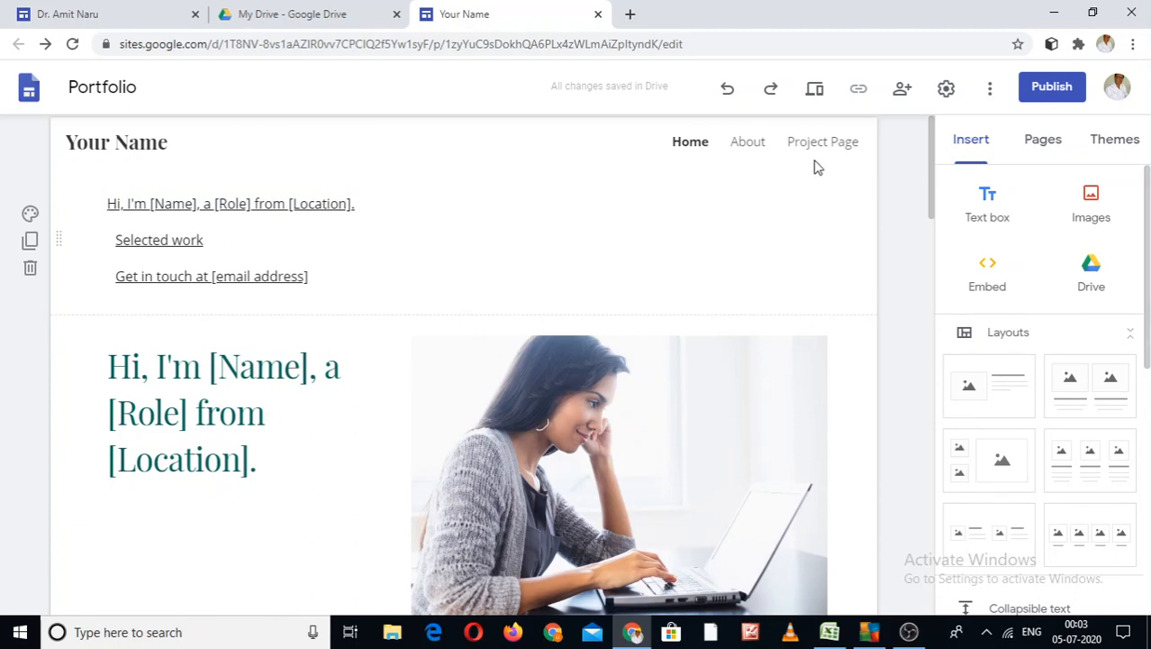
Open the About page and examine its statement, Clients, Work experience and Education sections.
{"action": "left_click", "coordinate": [753, 151]}
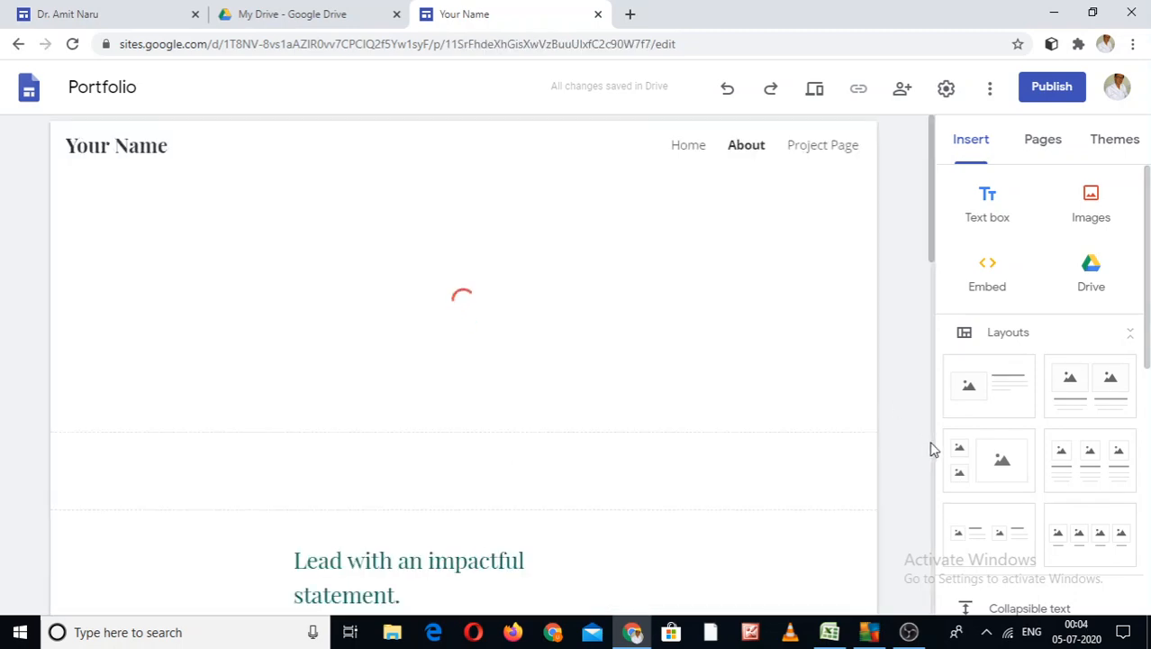
{"action": "scroll", "coordinate": [933, 449], "scroll_direction": "down", "scroll_amount": 5}
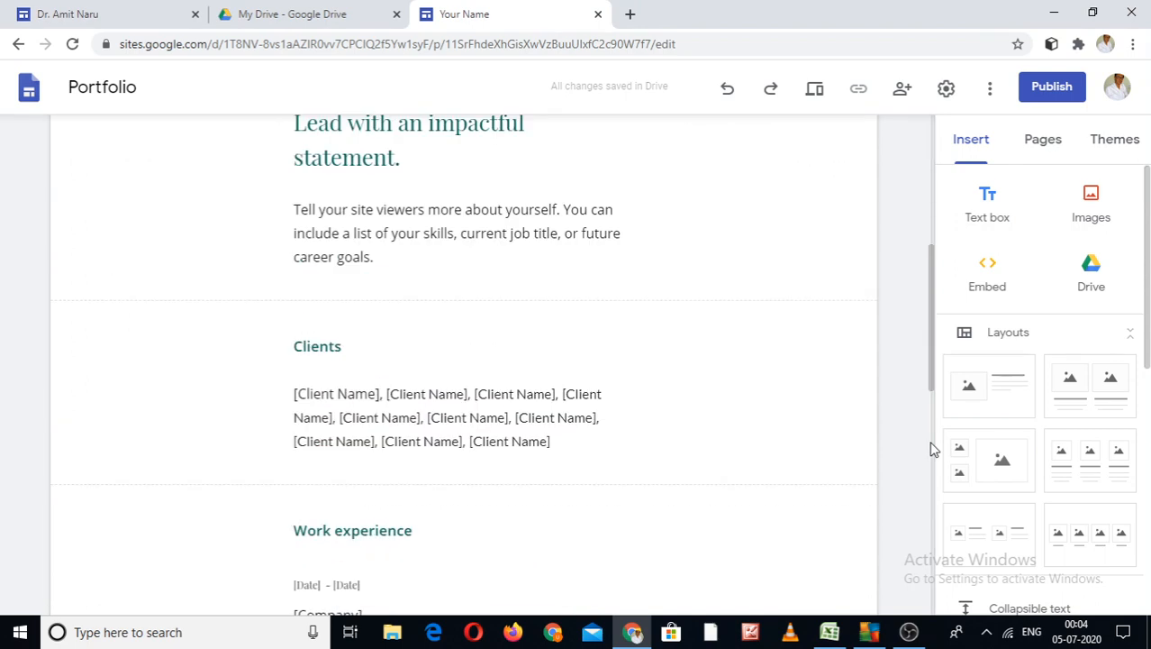
{"action": "scroll", "coordinate": [933, 448], "scroll_direction": "down", "scroll_amount": 5}
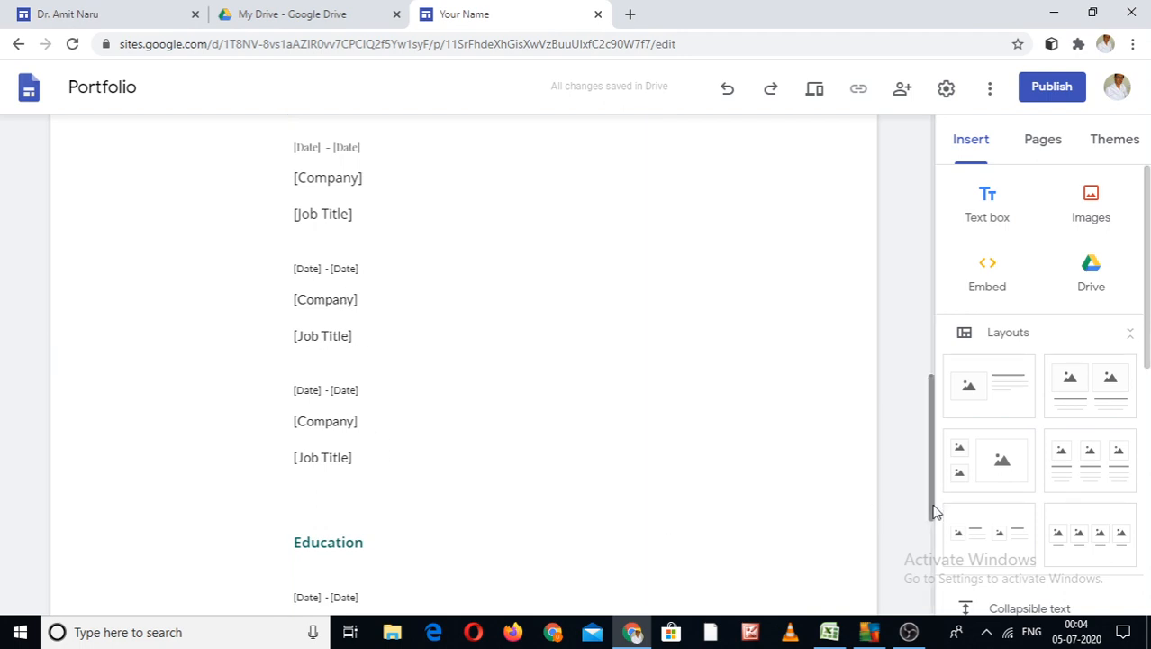
{"action": "scroll", "coordinate": [934, 538], "scroll_direction": "down", "scroll_amount": 3}
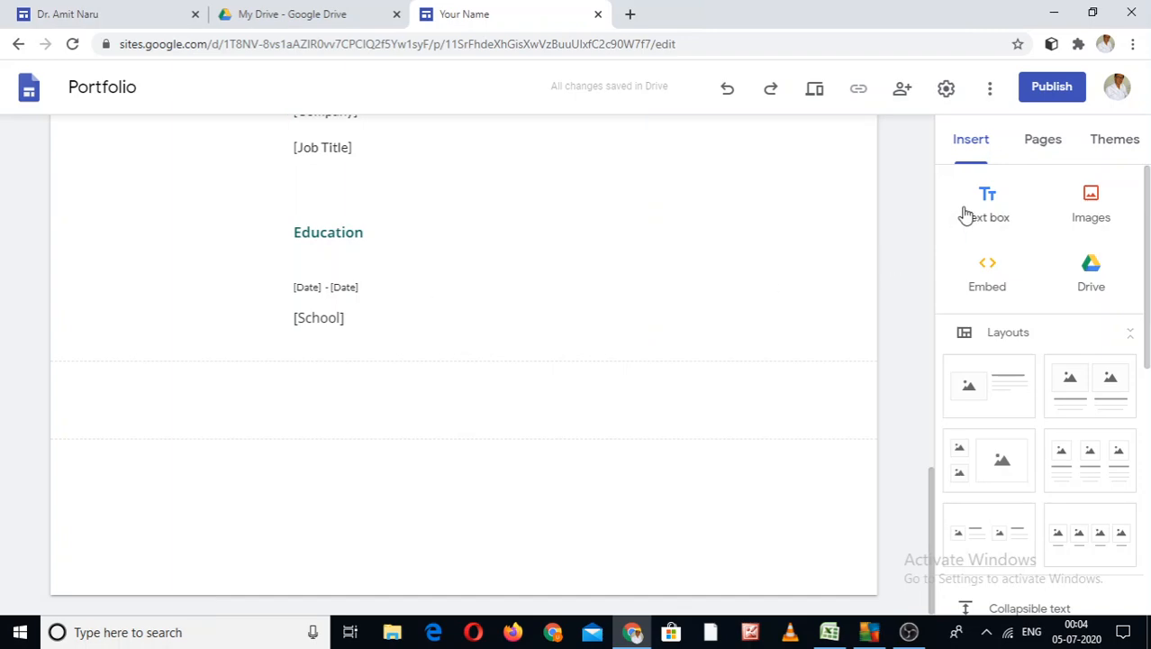
{"action": "scroll", "coordinate": [933, 158], "scroll_direction": "up", "scroll_amount": 10}
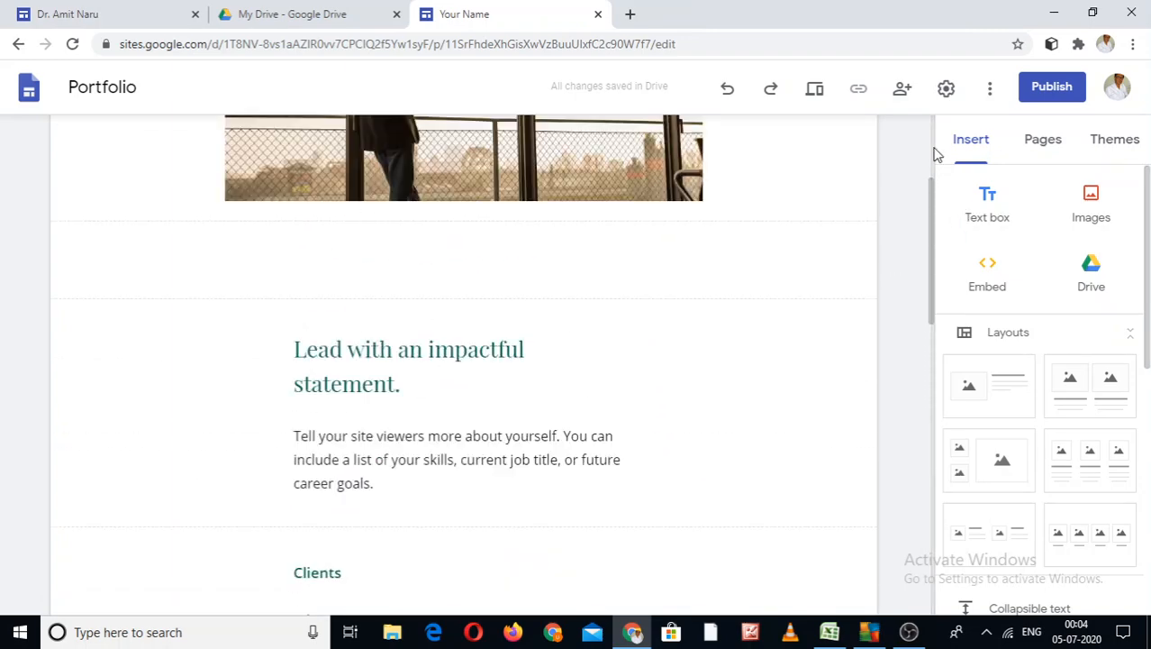
Open the Project Page and insert an empty text box above its images.
{"action": "left_click", "coordinate": [826, 149]}
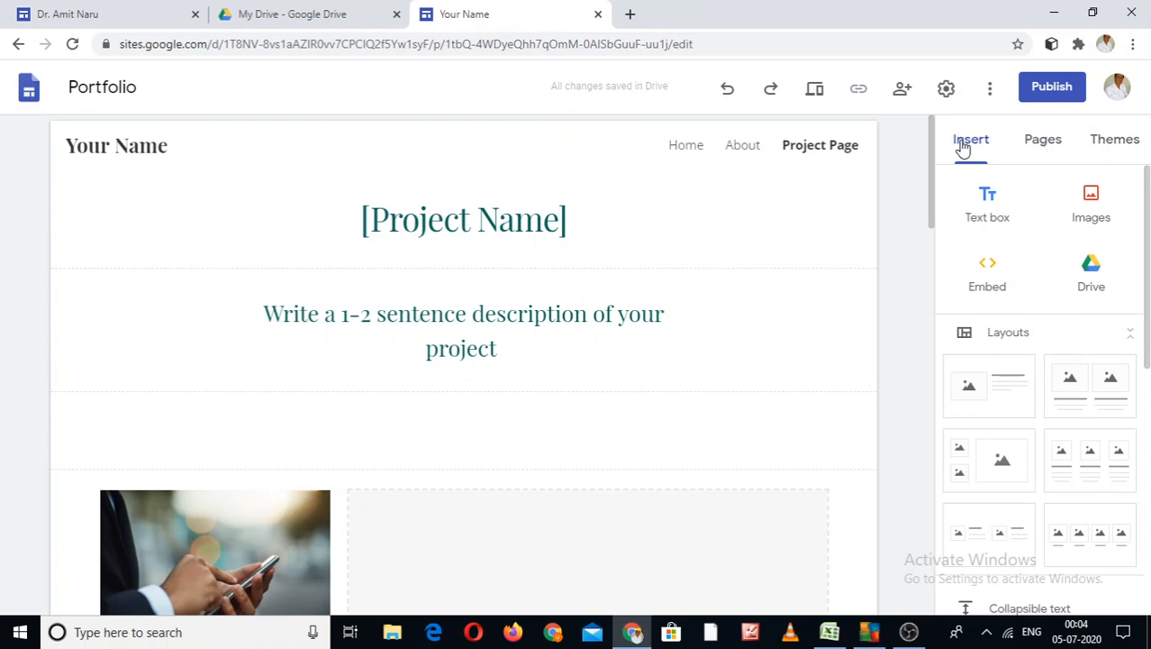
{"action": "left_click", "coordinate": [991, 204]}
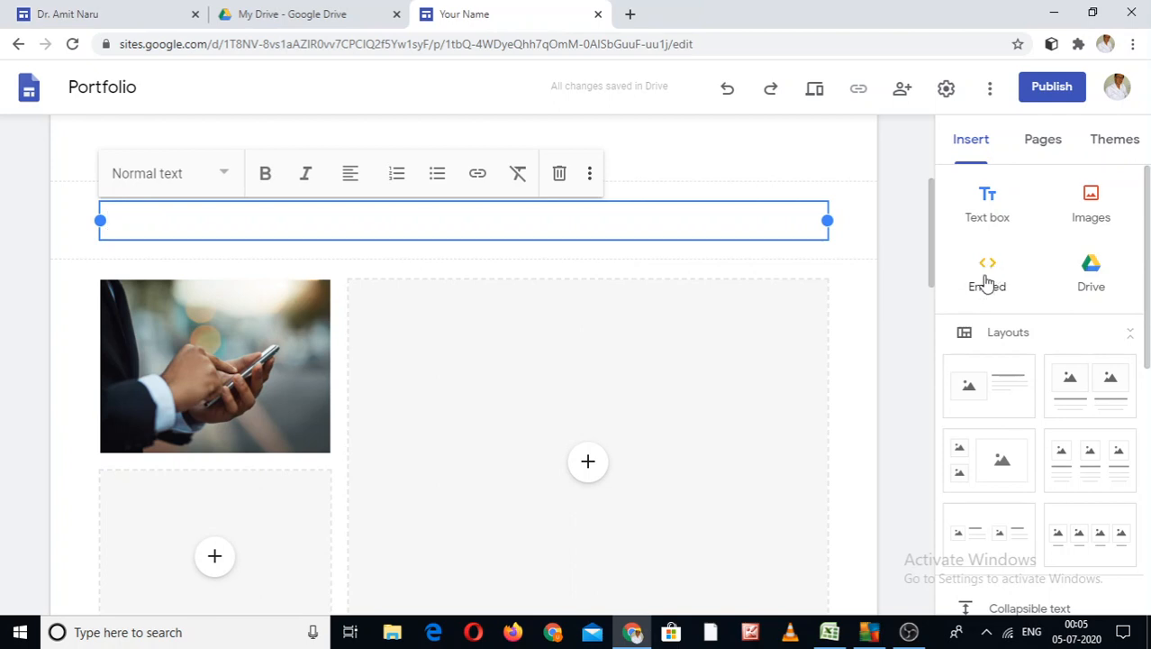
Add a two-column and a three-column layout with image placeholders and captions near the end of the Project Page.
{"action": "left_click", "coordinate": [1085, 381]}
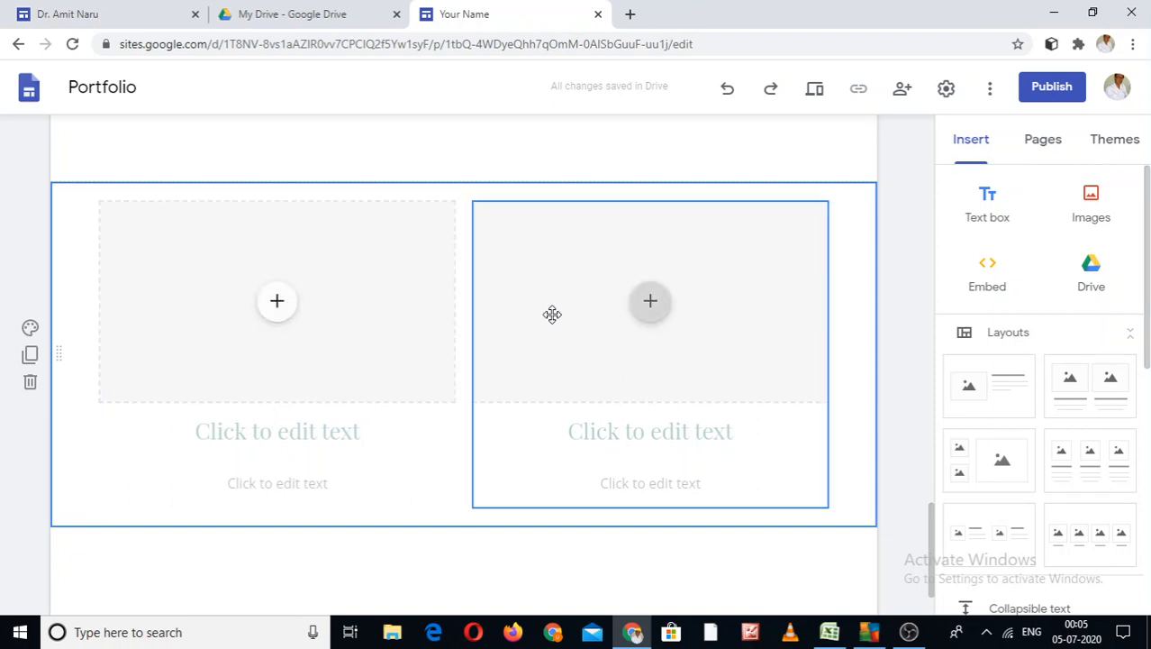
{"action": "left_click", "coordinate": [1087, 457]}
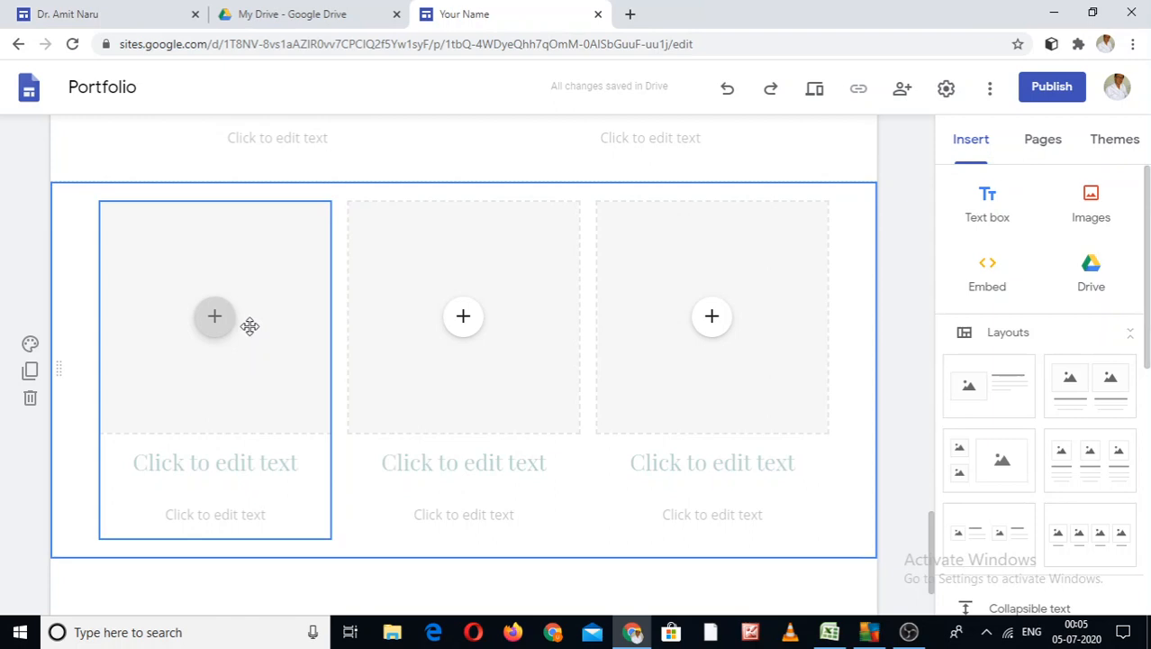
Look through the insertable layouts and elements, from Collapsible text to Docs, while on the Project Page.
{"action": "scroll", "coordinate": [1149, 475], "scroll_direction": "down", "scroll_amount": 3}
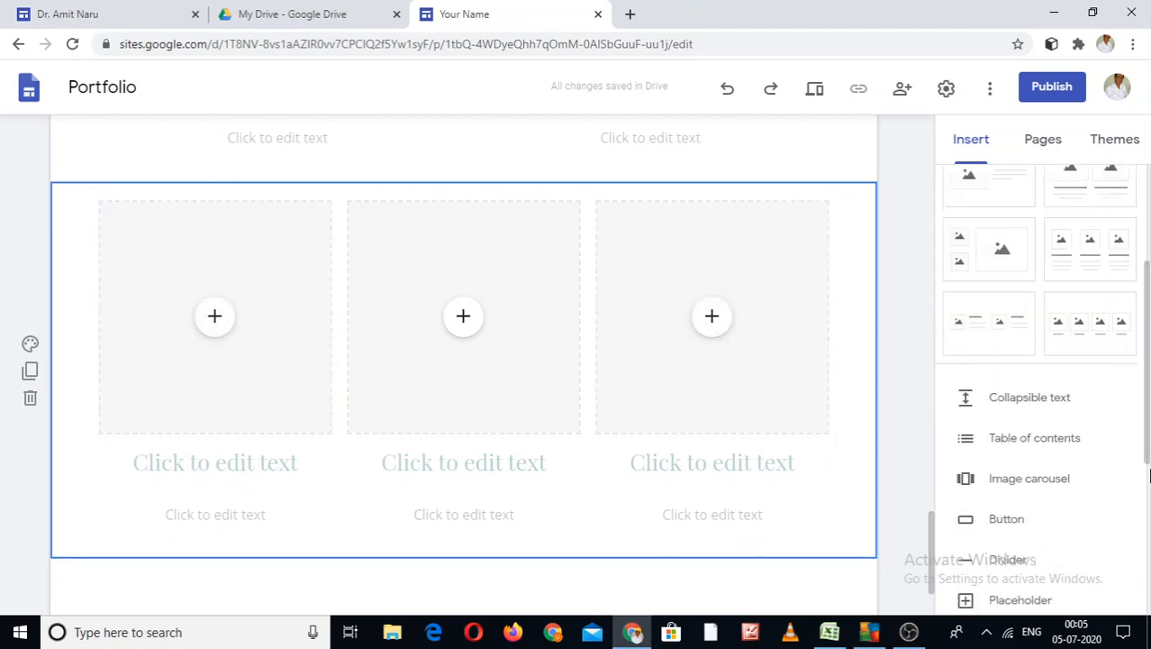
{"action": "scroll", "coordinate": [1149, 475], "scroll_direction": "down", "scroll_amount": 2}
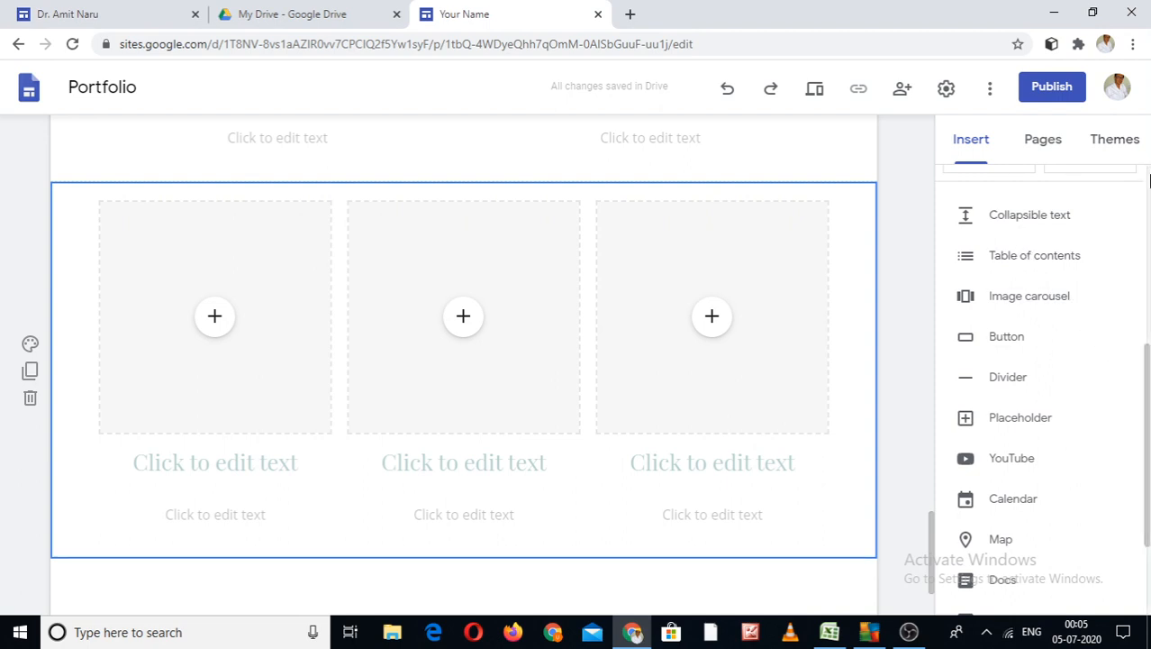
{"action": "scroll", "coordinate": [1148, 181], "scroll_direction": "up", "scroll_amount": 4}
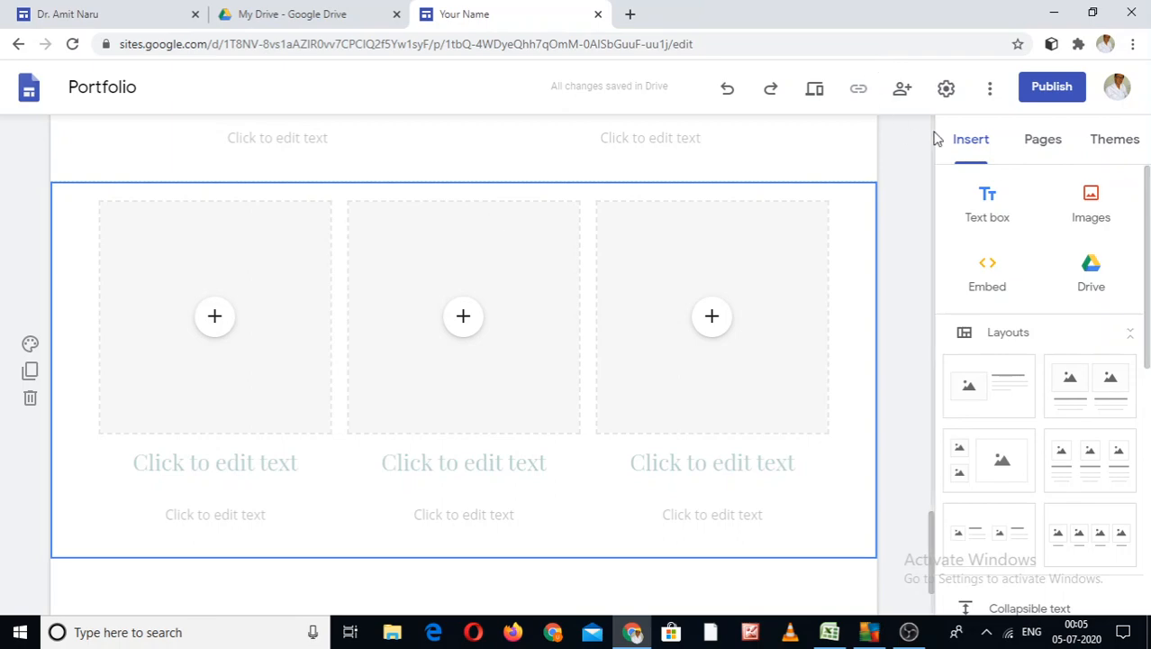
Return to the Home page and examine the table of contents links above the introduction.
{"action": "scroll", "coordinate": [932, 142], "scroll_direction": "up", "scroll_amount": 5}
{"action": "scroll", "coordinate": [932, 141], "scroll_direction": "up", "scroll_amount": 10}
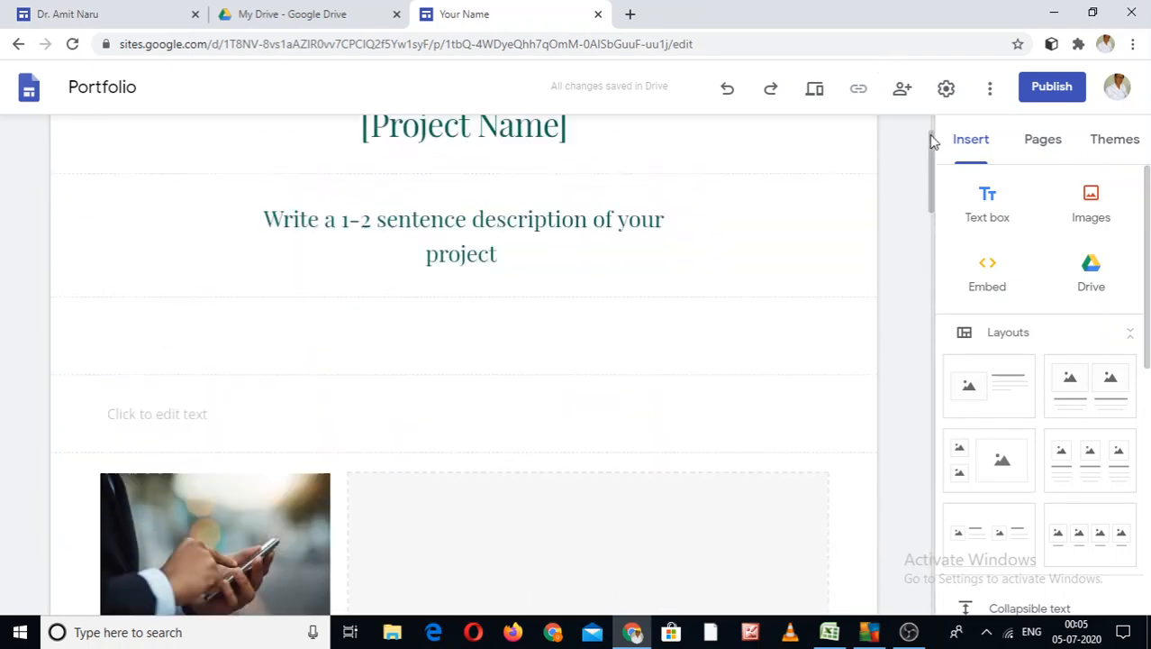
{"action": "left_click", "coordinate": [590, 194]}
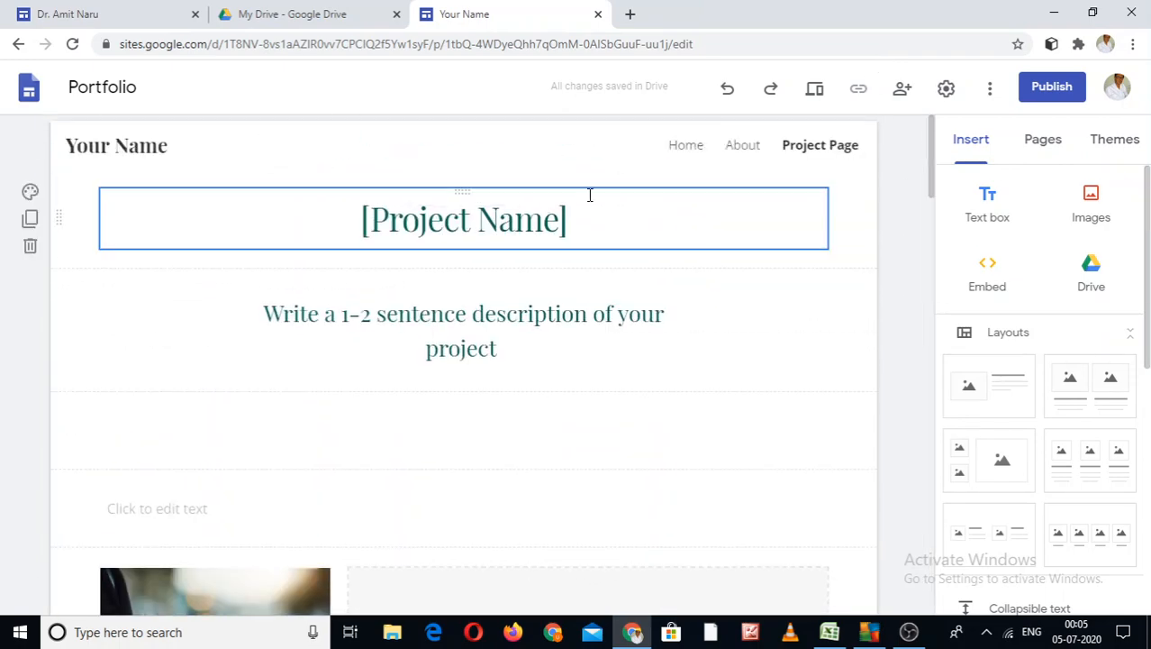
{"action": "left_click", "coordinate": [686, 153]}
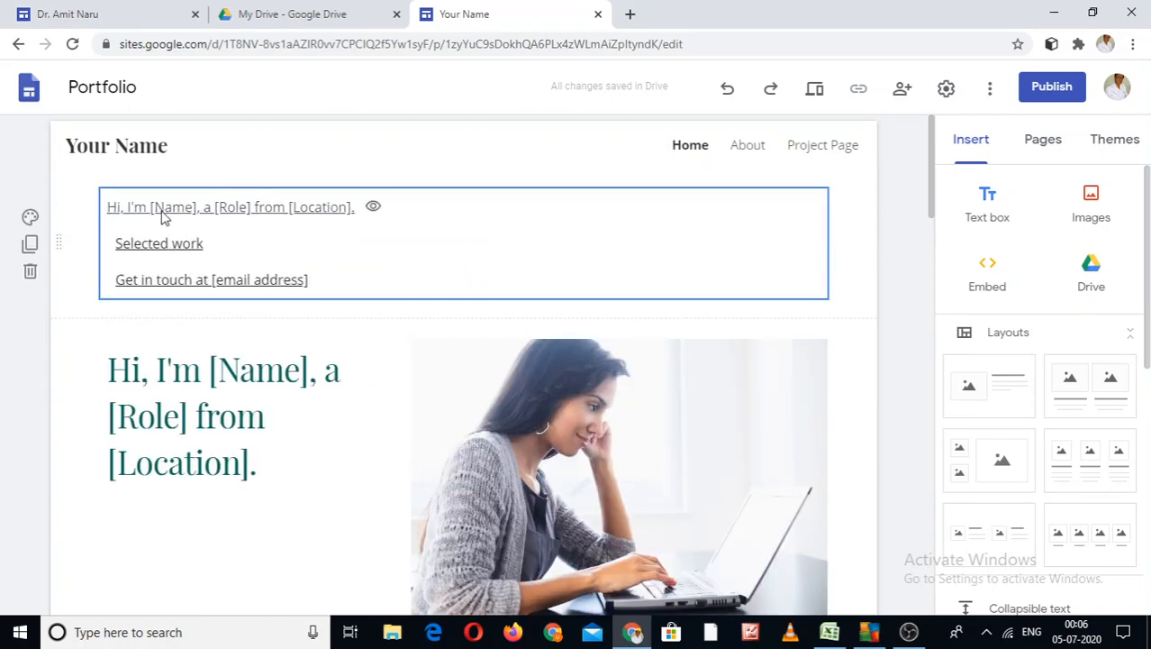
{"action": "left_click", "coordinate": [166, 285]}
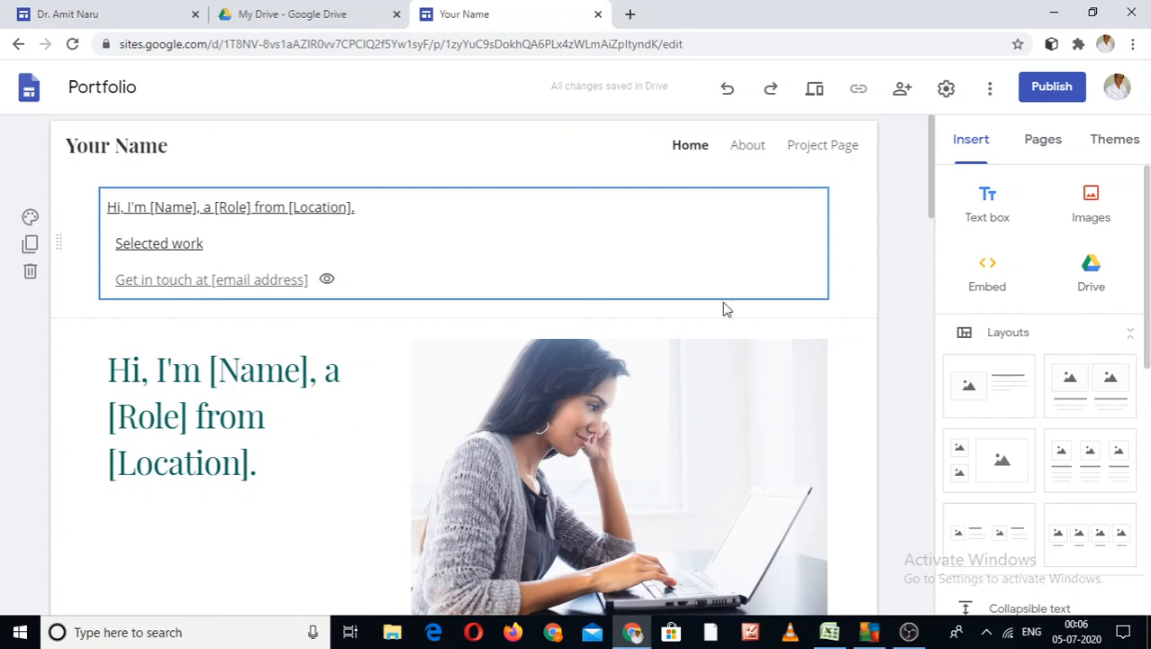
Review the insertable elements down to Charts, and view the site's page list with the Project Page's options.
{"action": "left_click", "coordinate": [1148, 487]}
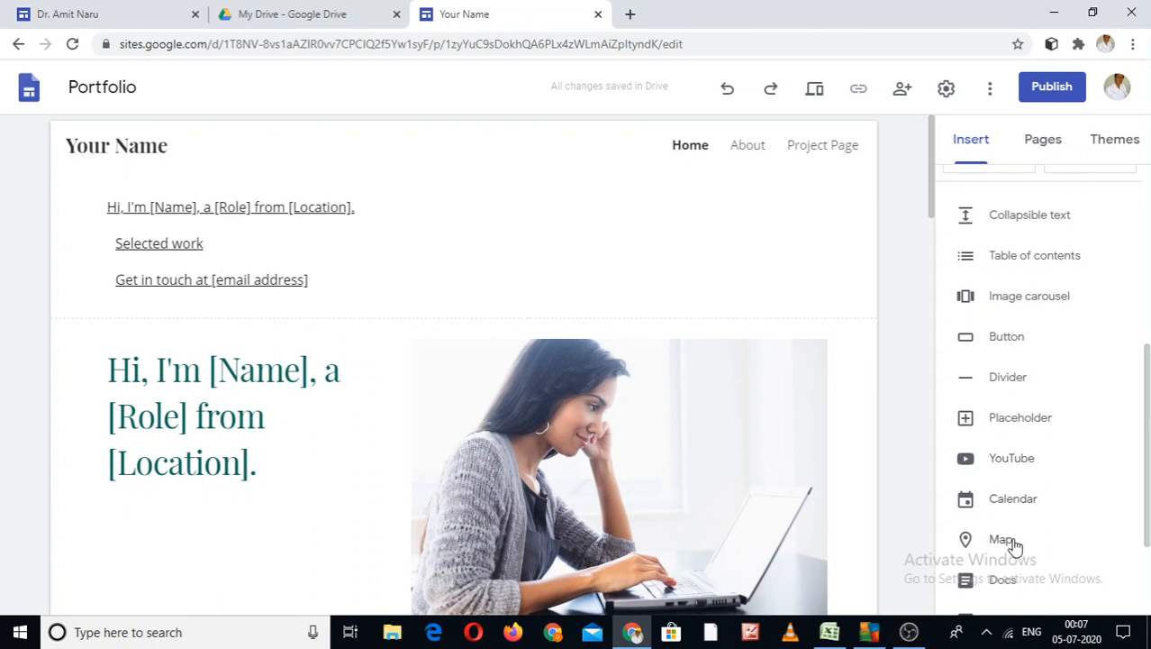
{"action": "scroll", "coordinate": [1023, 590], "scroll_direction": "down", "scroll_amount": 2}
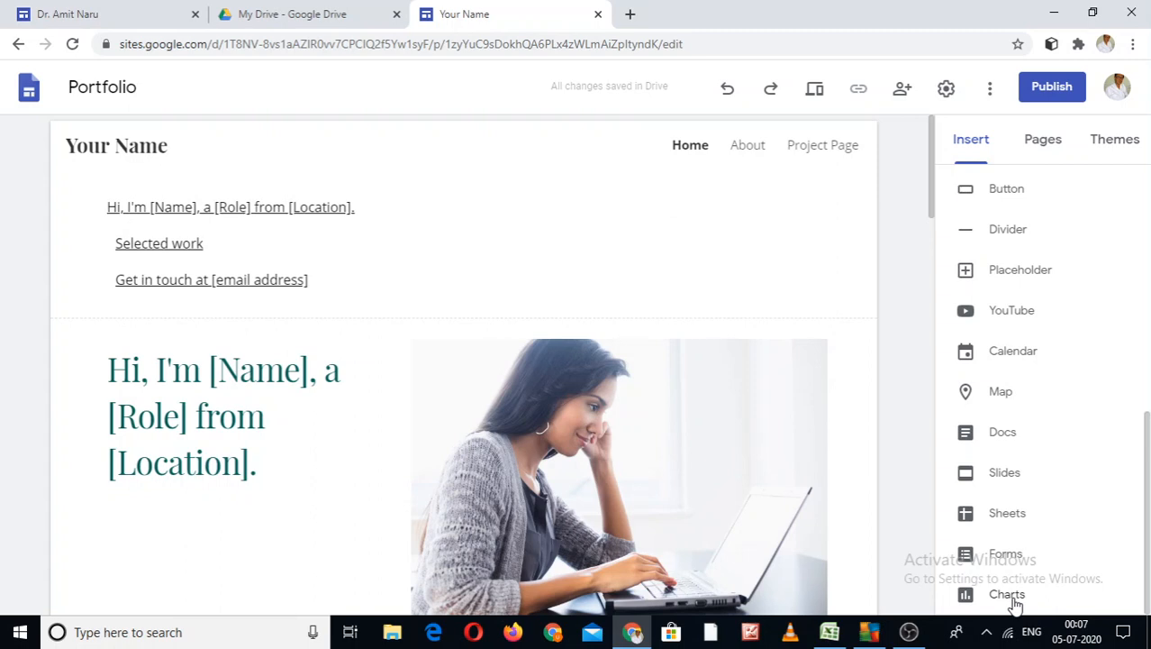
{"action": "left_click", "coordinate": [1040, 144]}
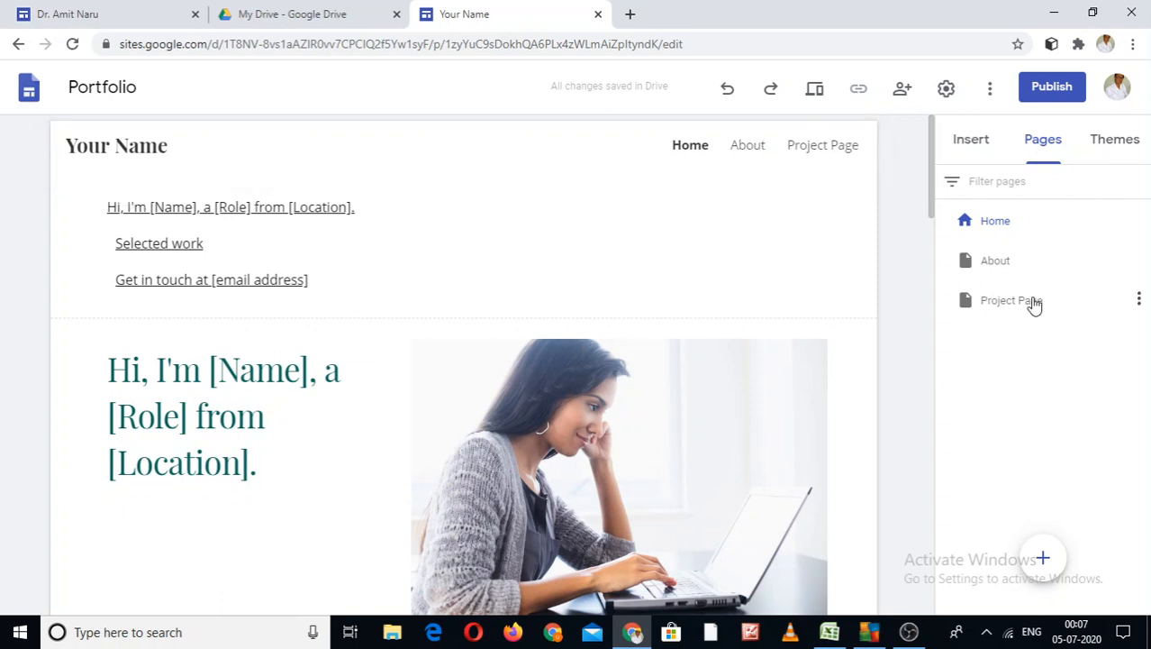
{"action": "left_click", "coordinate": [1140, 301]}
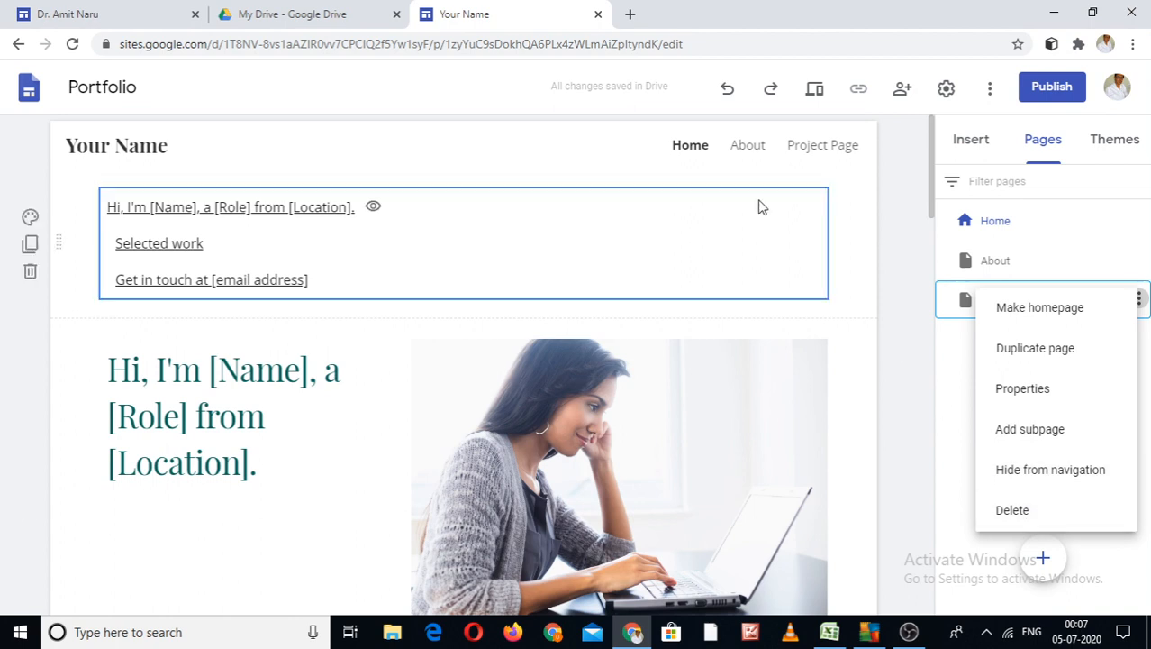
{"action": "left_click", "coordinate": [889, 202]}
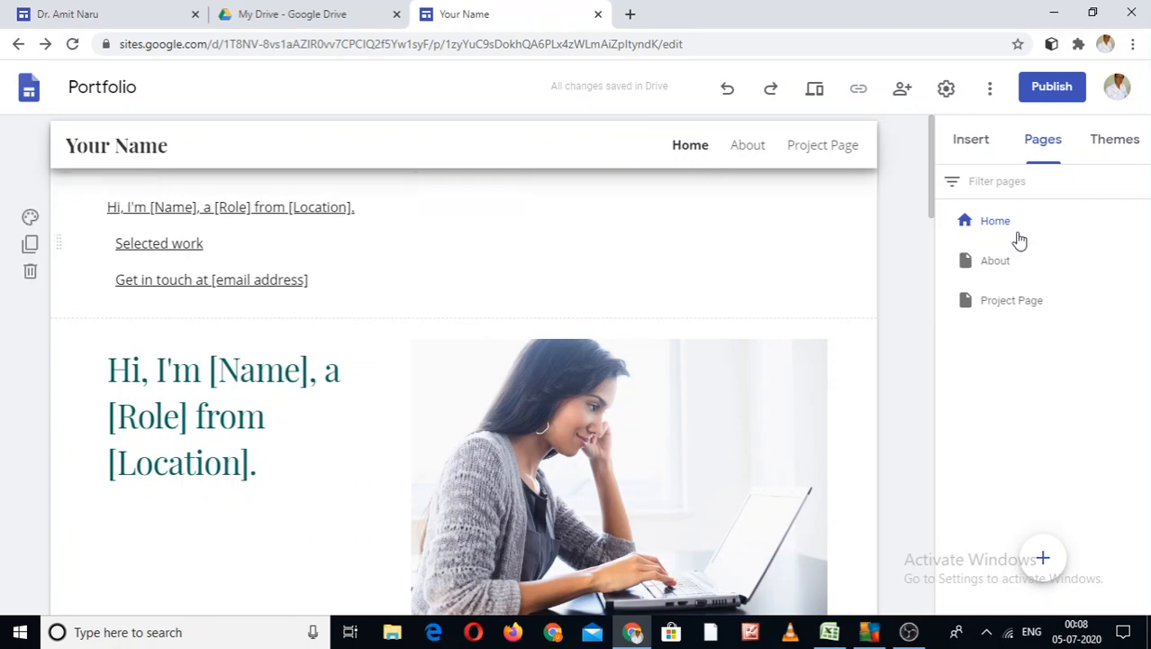
{"action": "mouse_move", "coordinate": [1043, 563]}
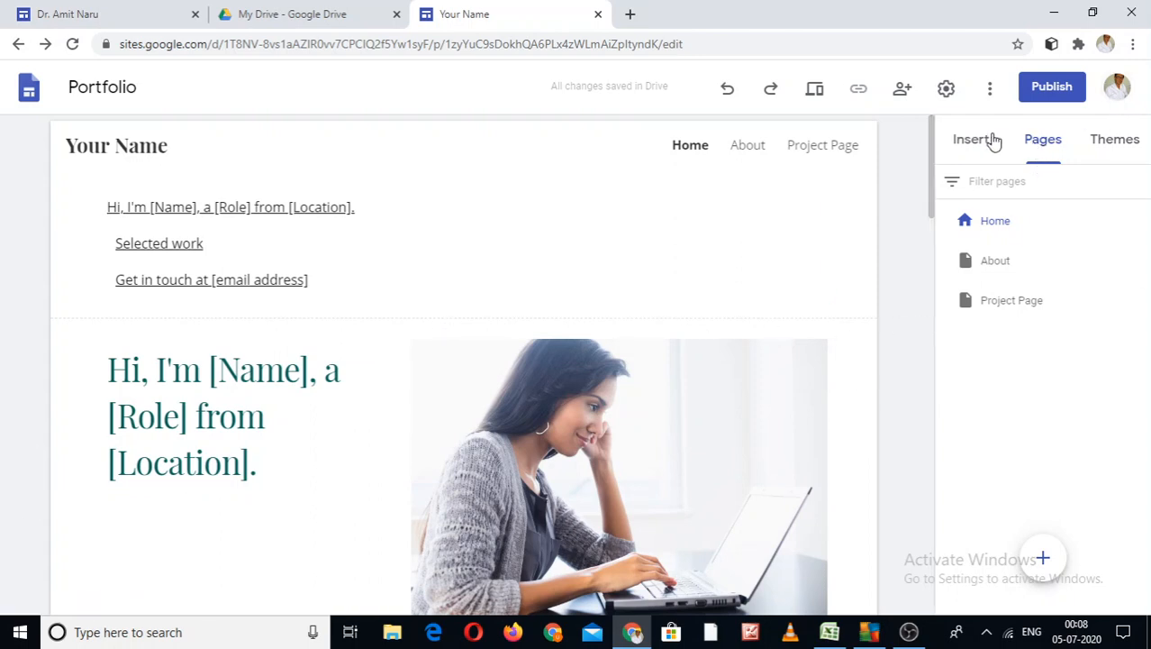
Try the Level and Vision themes on the site and go back to the Diplomat theme.
{"action": "left_click", "coordinate": [1114, 142]}
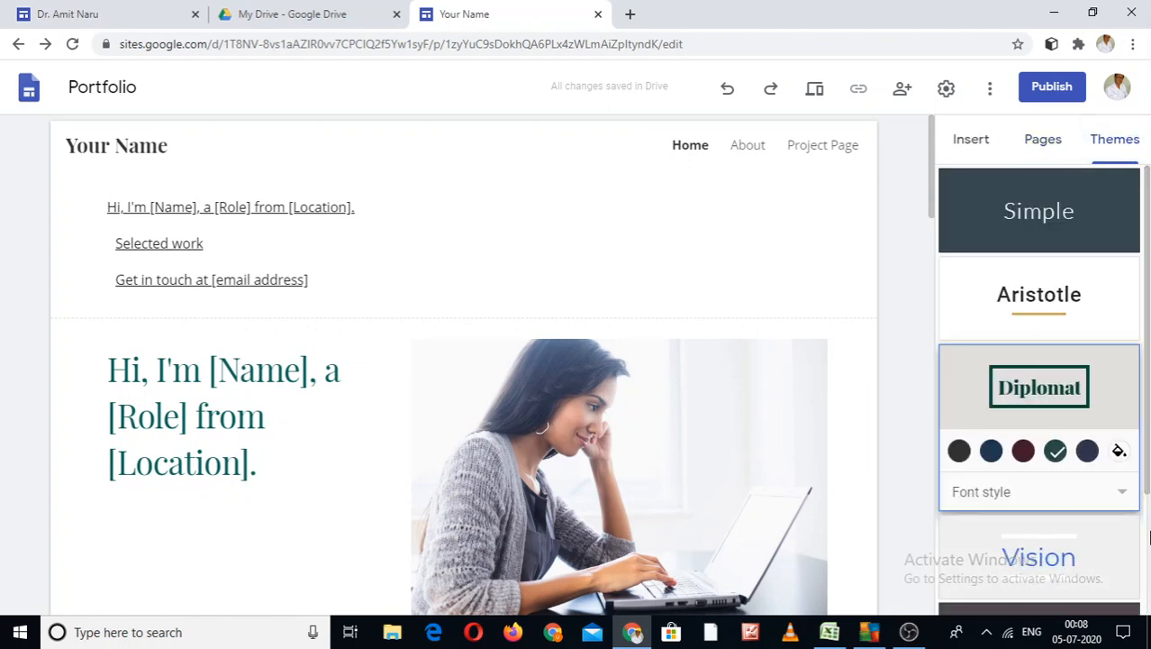
{"action": "scroll", "coordinate": [1148, 537], "scroll_direction": "down", "scroll_amount": 2}
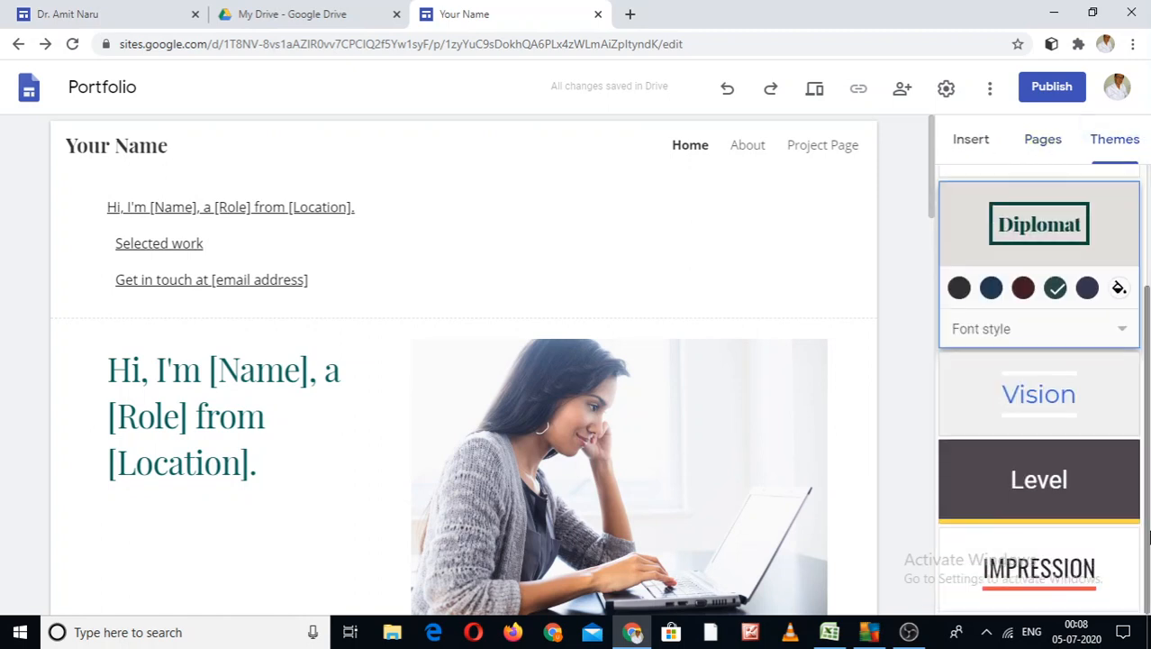
{"action": "left_click", "coordinate": [1036, 484]}
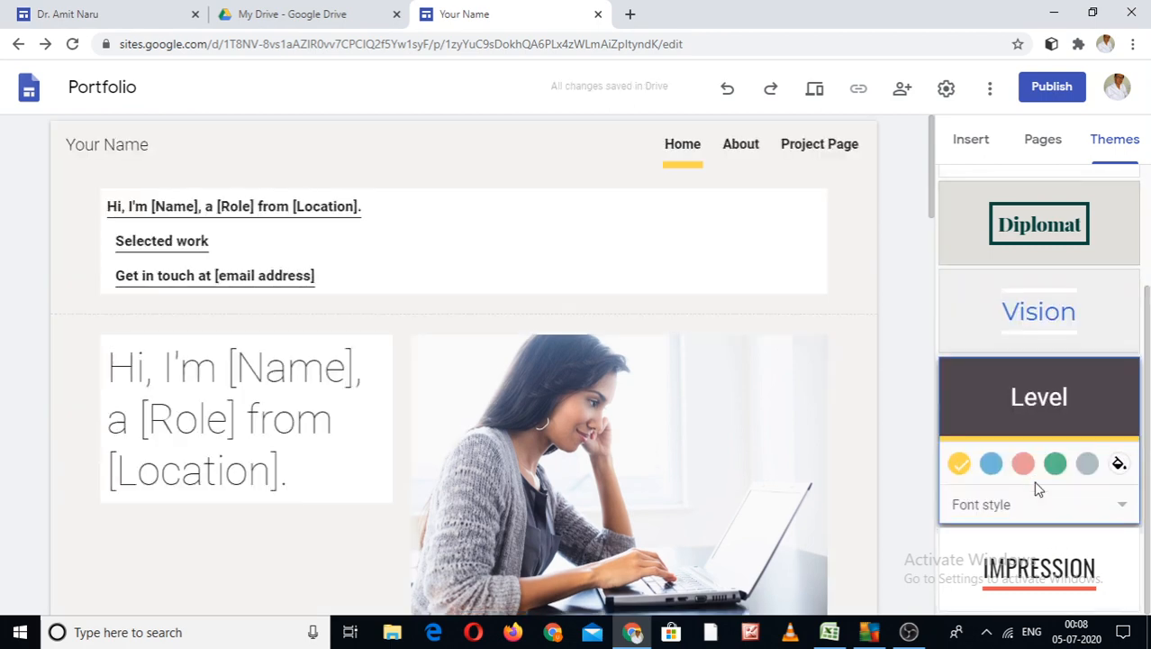
{"action": "left_click", "coordinate": [1016, 317]}
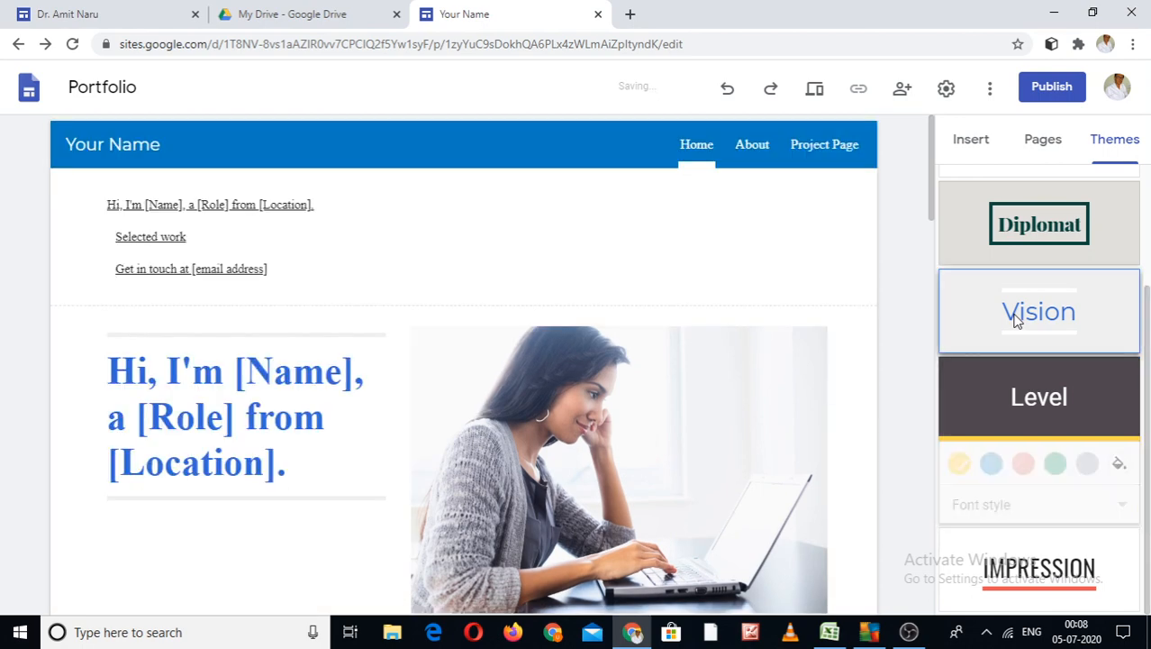
{"action": "left_click", "coordinate": [1018, 244]}
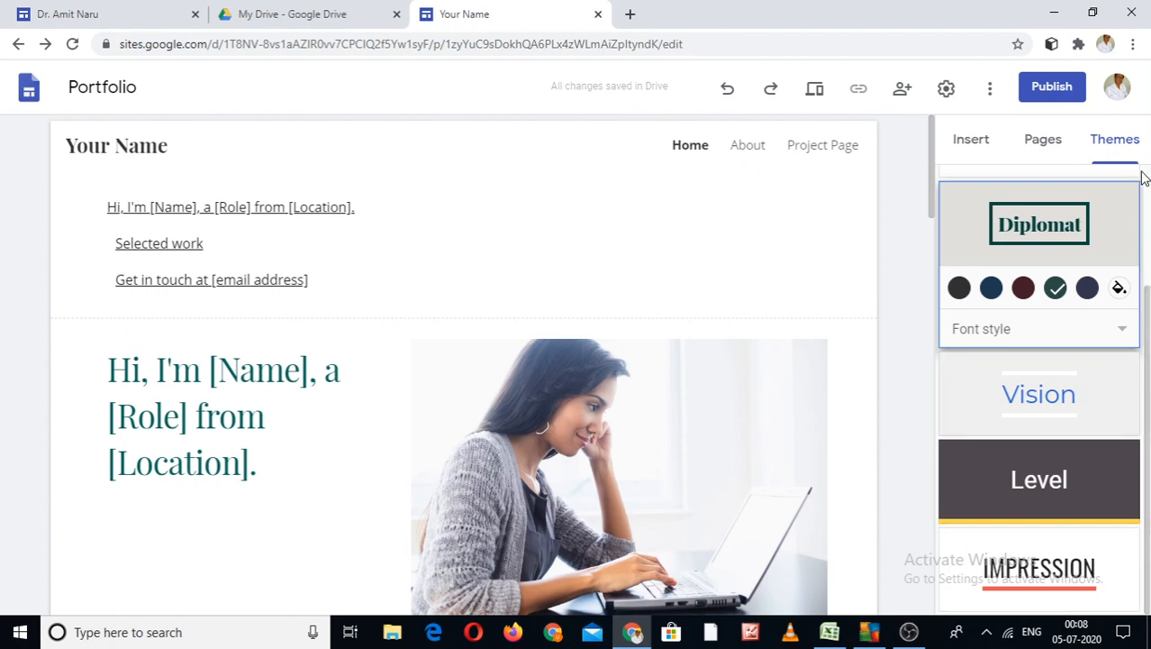
Try the Aristotle theme, and apply the Simple theme with its pink color to the site.
{"action": "left_click", "coordinate": [1148, 227]}
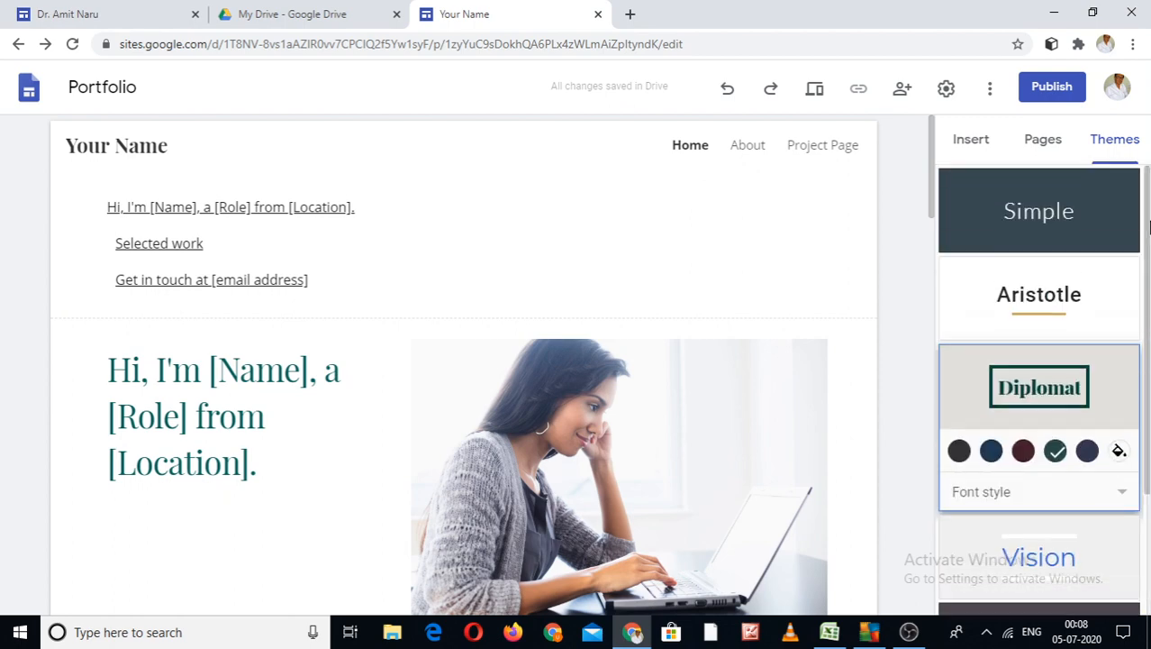
{"action": "left_click", "coordinate": [1051, 300]}
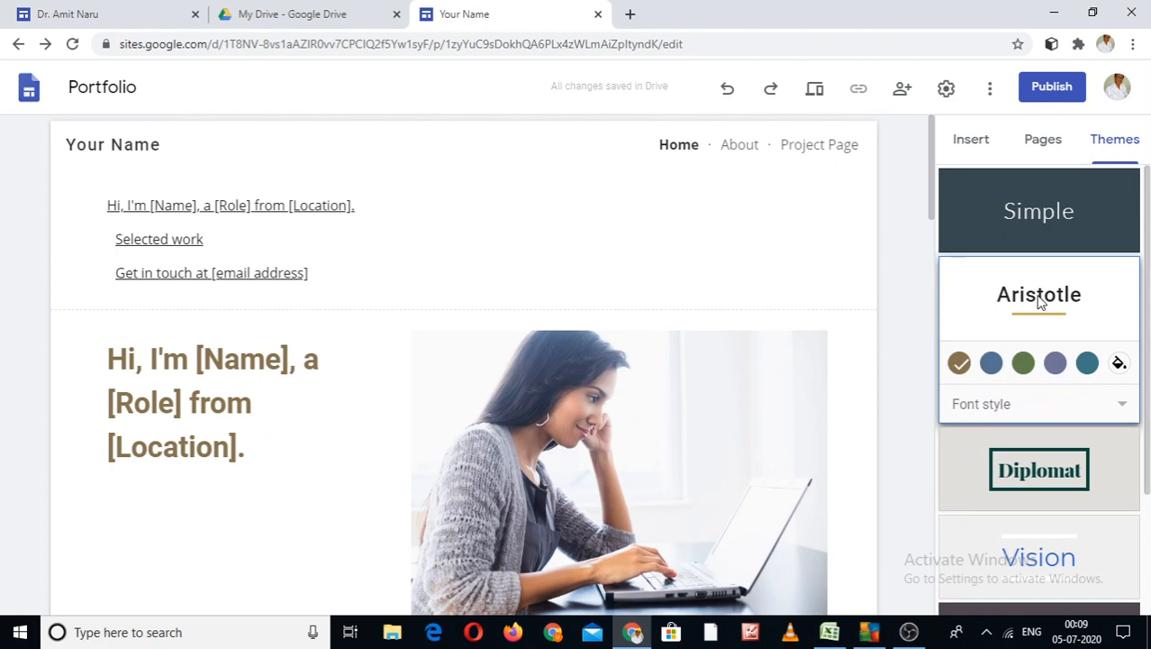
{"action": "left_click", "coordinate": [1024, 212]}
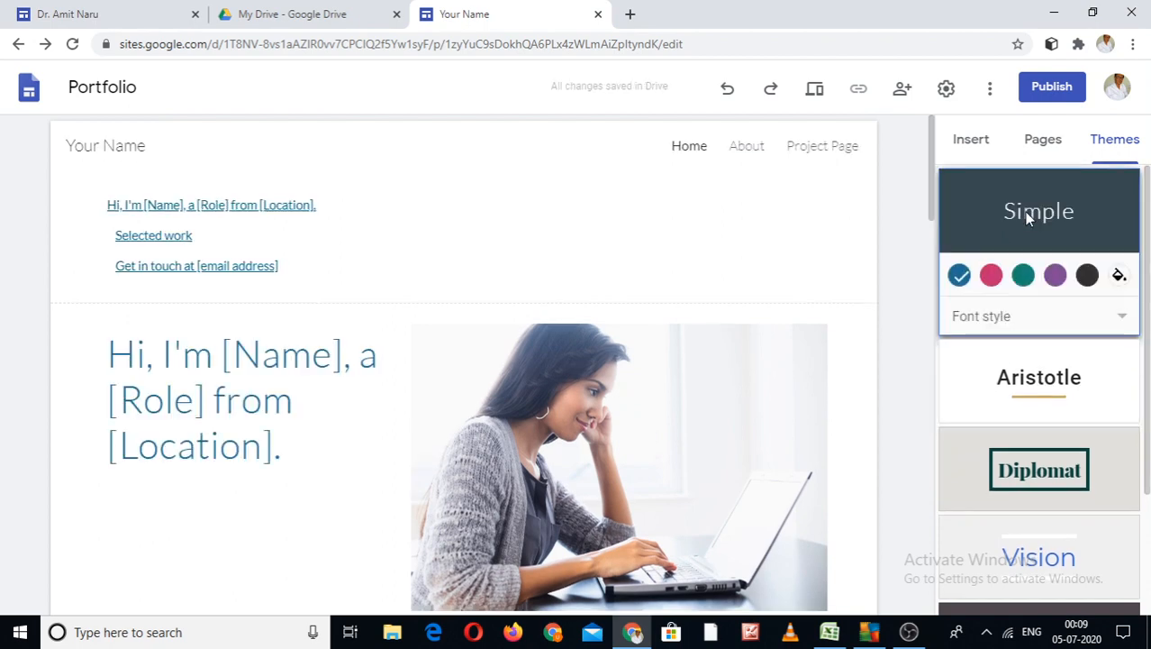
{"action": "left_click", "coordinate": [992, 276]}
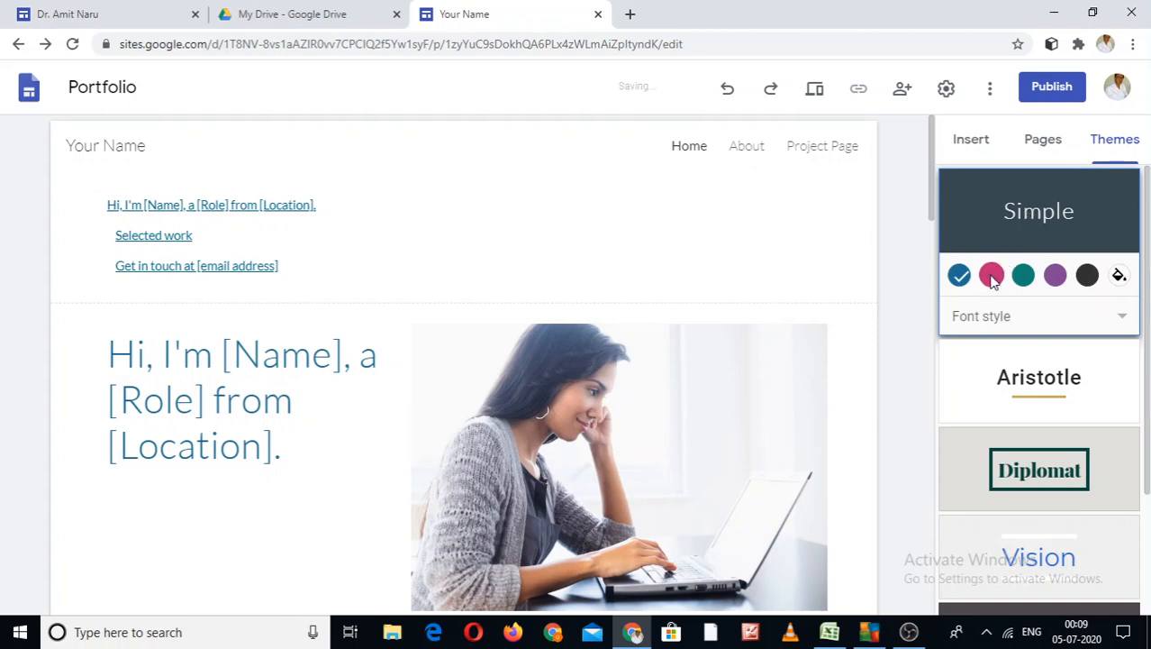
{"action": "double_click", "coordinate": [1012, 213]}
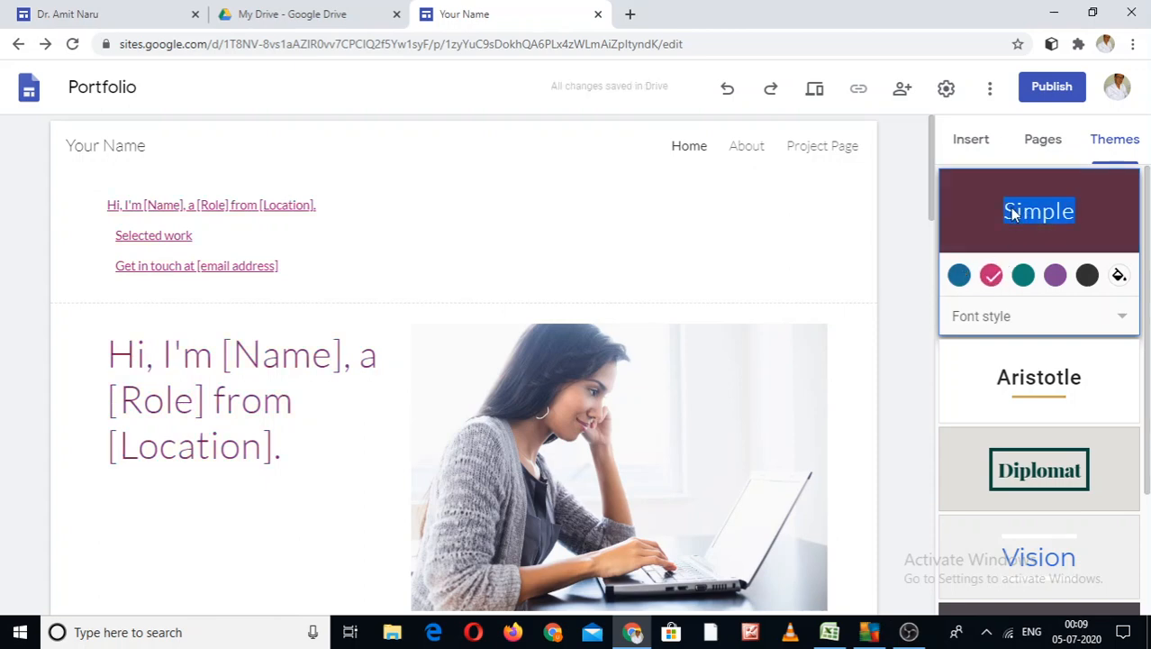
{"action": "left_click", "coordinate": [956, 219]}
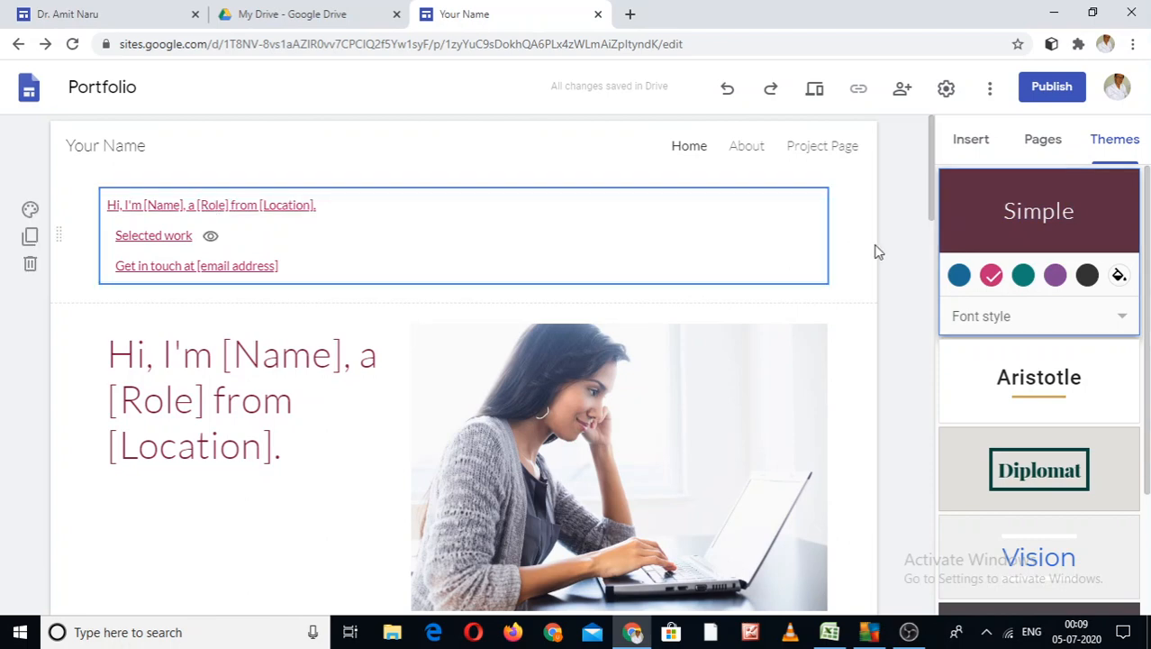
Check the whole Home page in the pink Simple theme, from the introduction to the empty layouts near its end.
{"action": "scroll", "coordinate": [1133, 469], "scroll_direction": "down", "scroll_amount": 2}
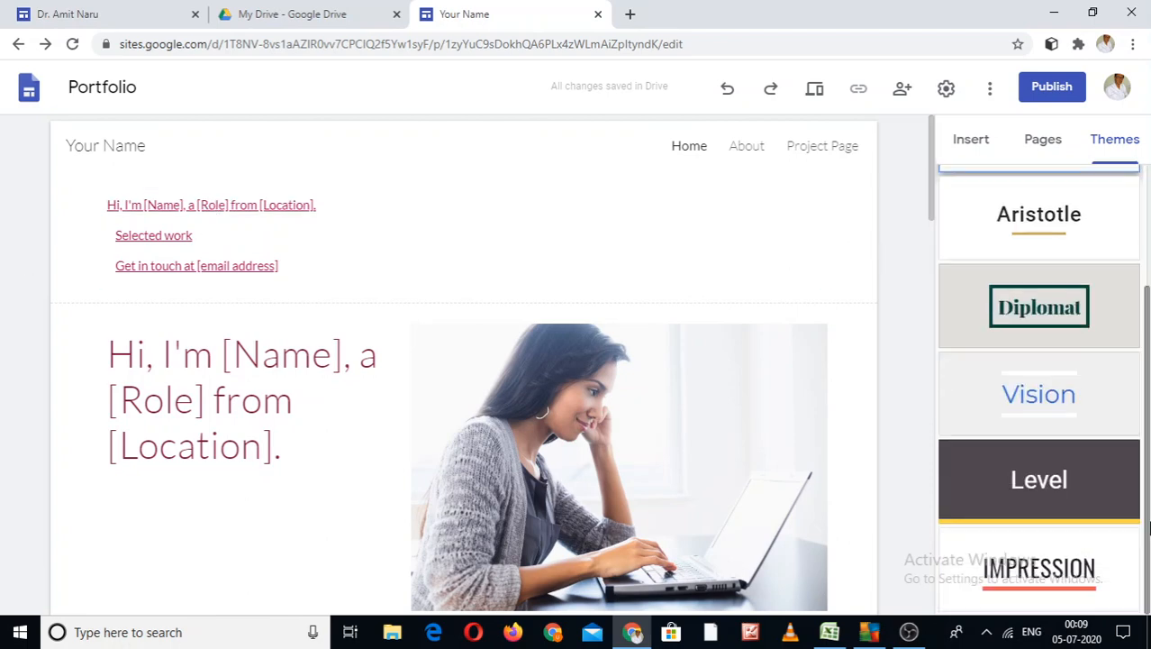
{"action": "left_click", "coordinate": [932, 371]}
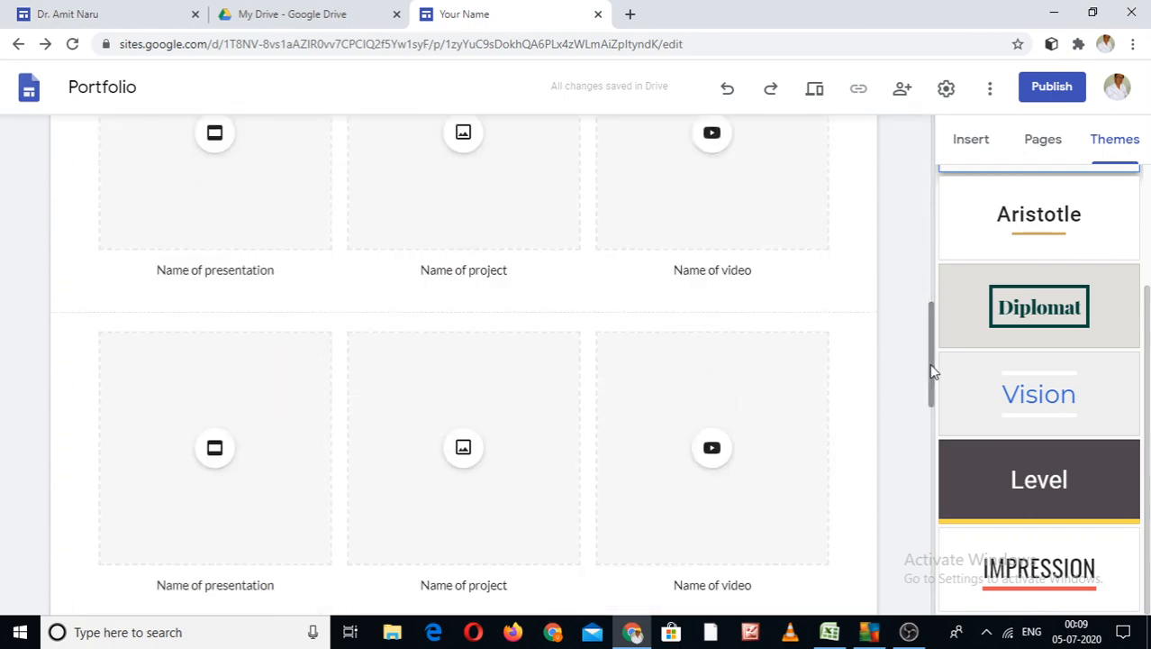
{"action": "left_click", "coordinate": [933, 583]}
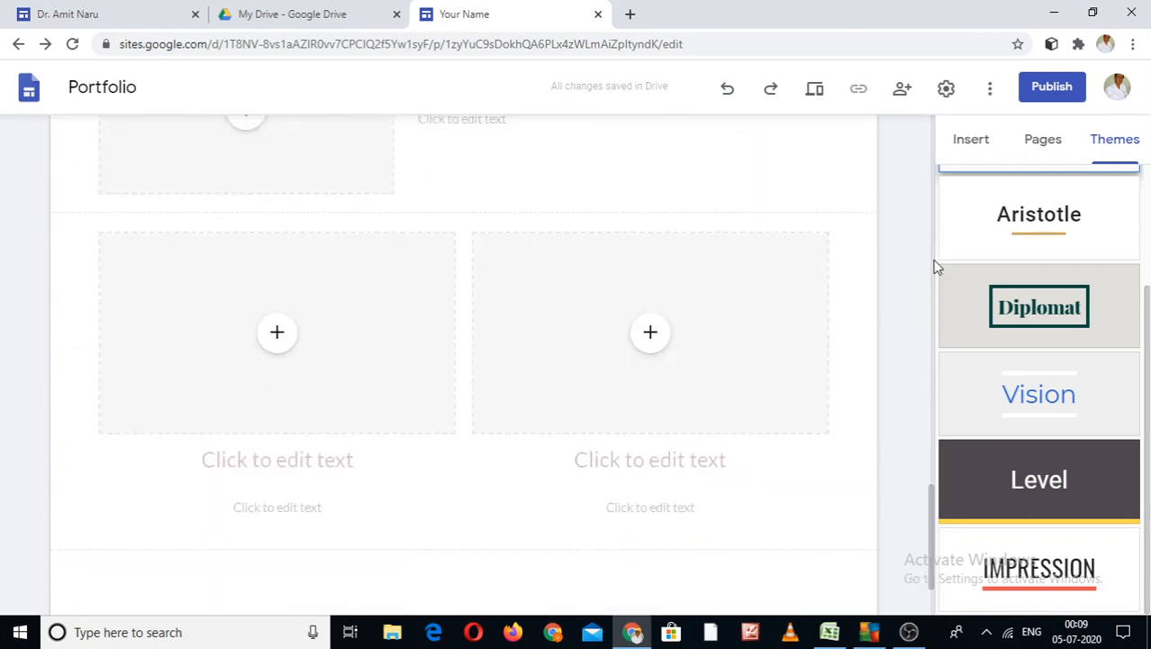
{"action": "left_click", "coordinate": [933, 227]}
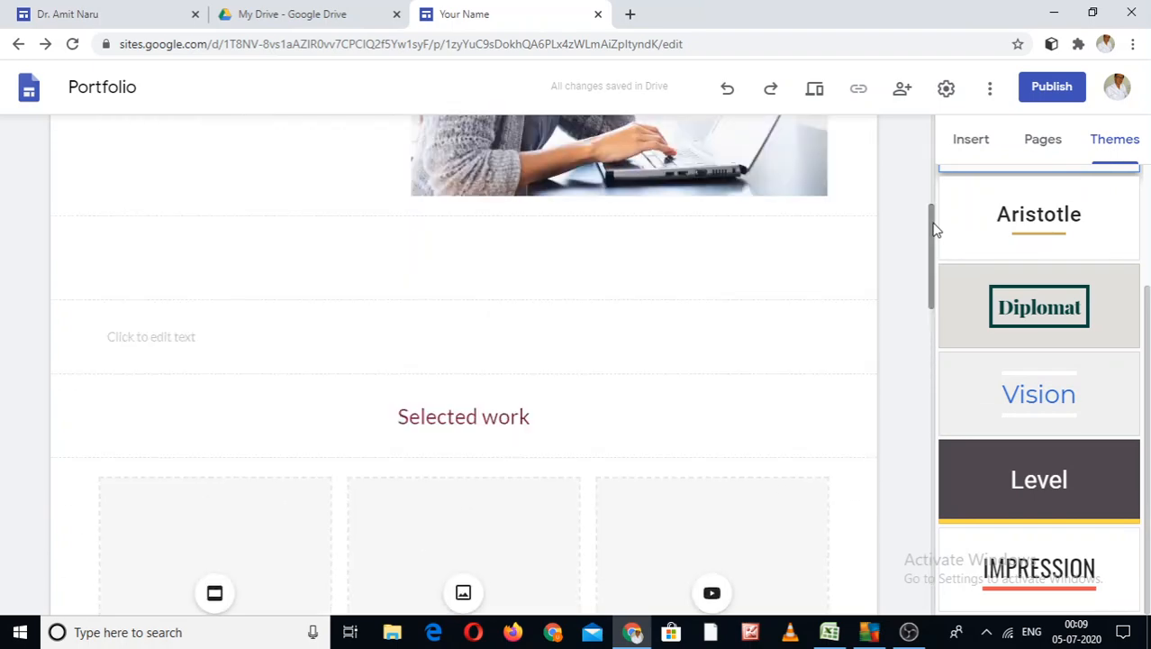
{"action": "left_click", "coordinate": [932, 158]}
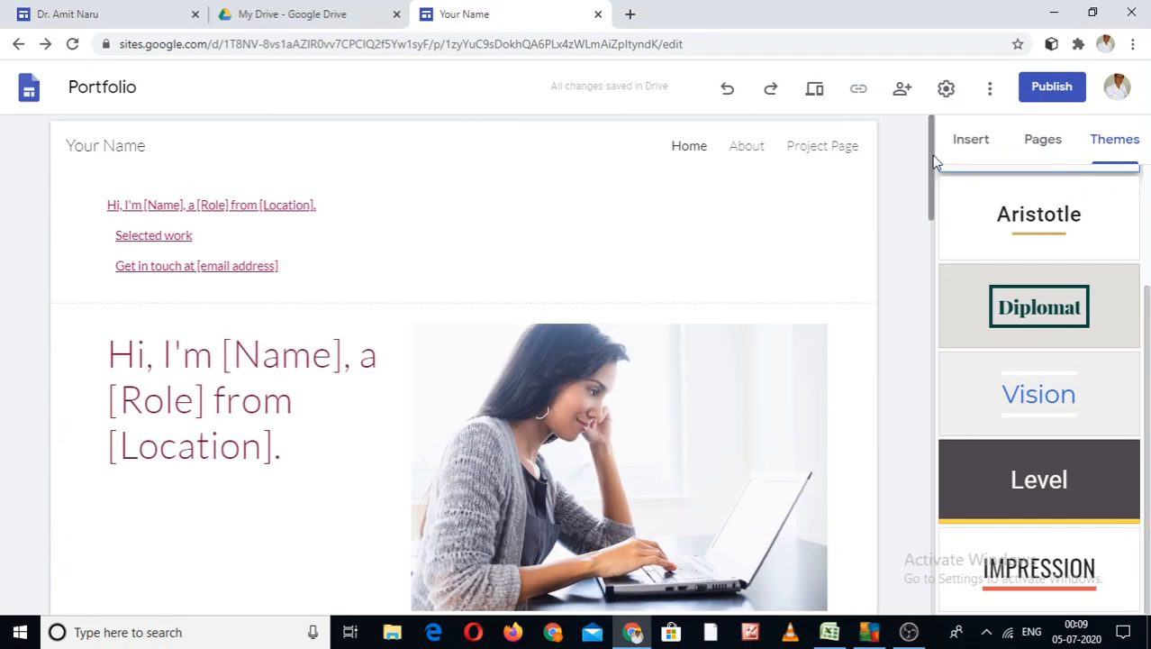
{"action": "left_click", "coordinate": [935, 545]}
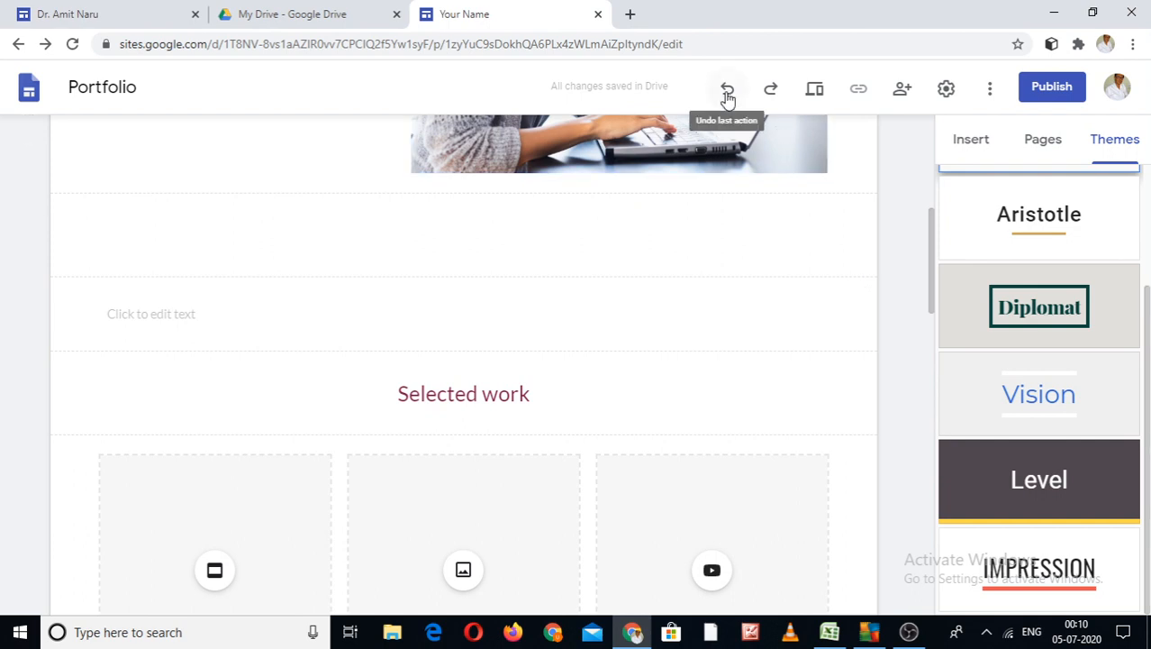
{"action": "left_click", "coordinate": [932, 149]}
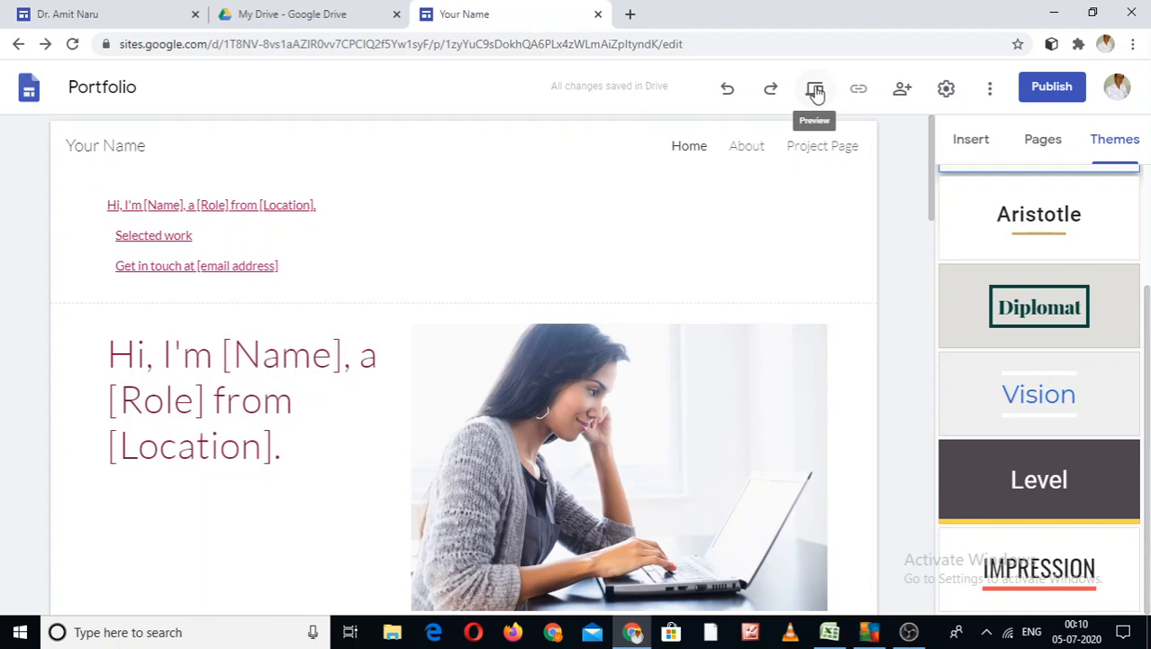
View the site's sharing options and its navigation settings, closing both without changes.
{"action": "left_click", "coordinate": [902, 95]}
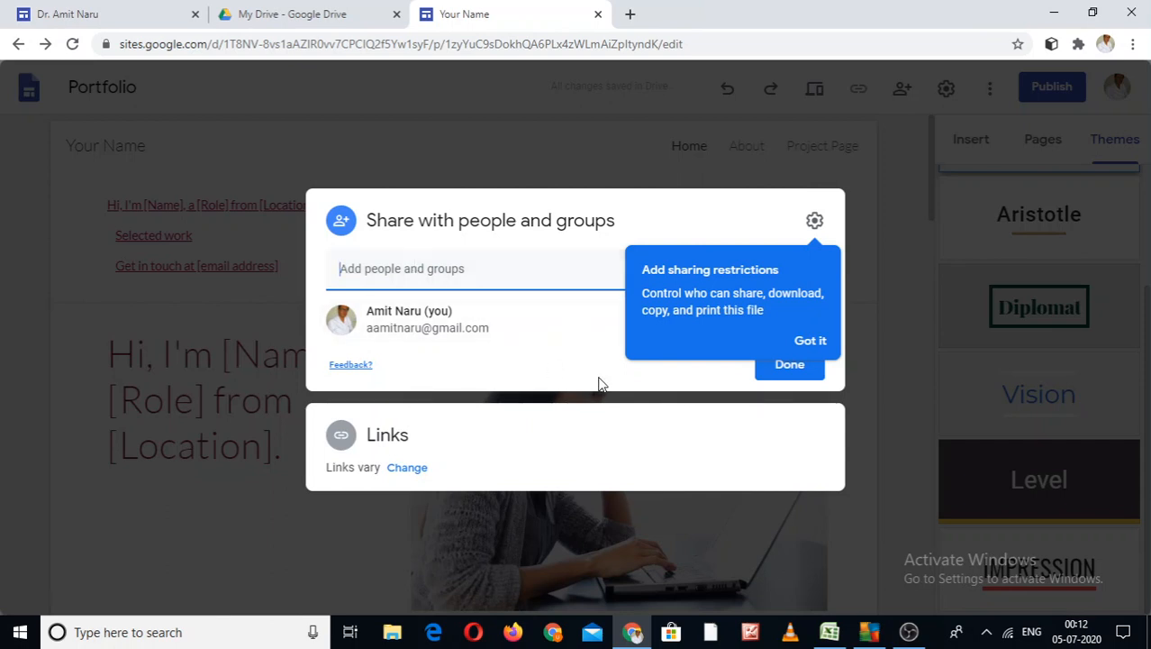
{"action": "left_click", "coordinate": [795, 366]}
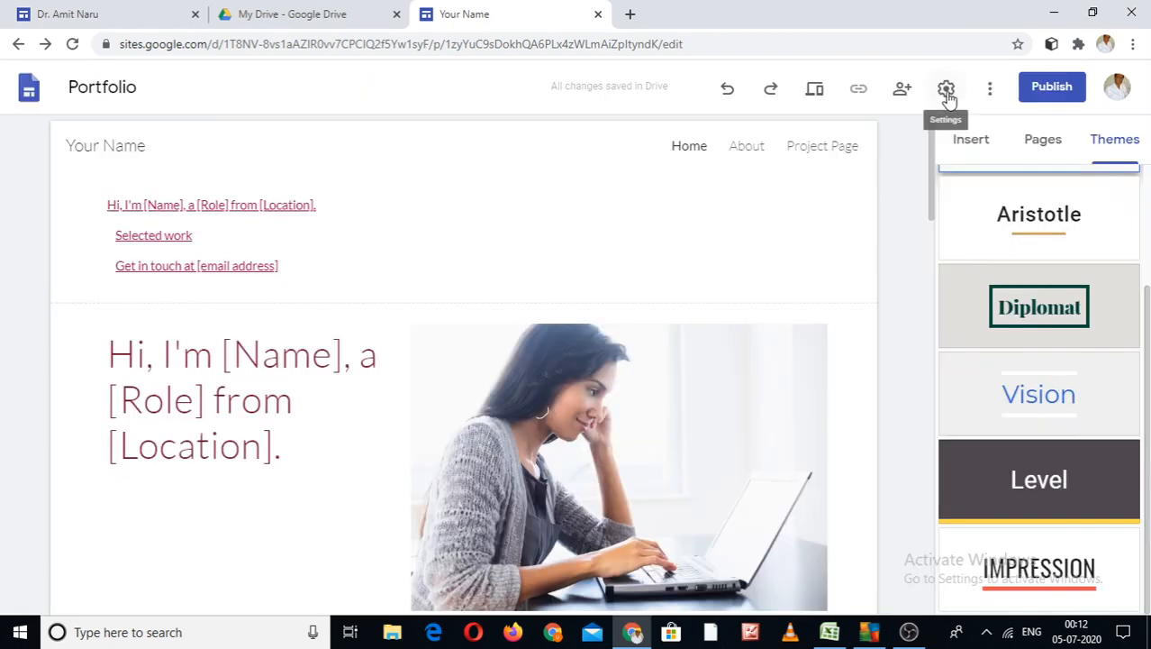
{"action": "left_click", "coordinate": [946, 90]}
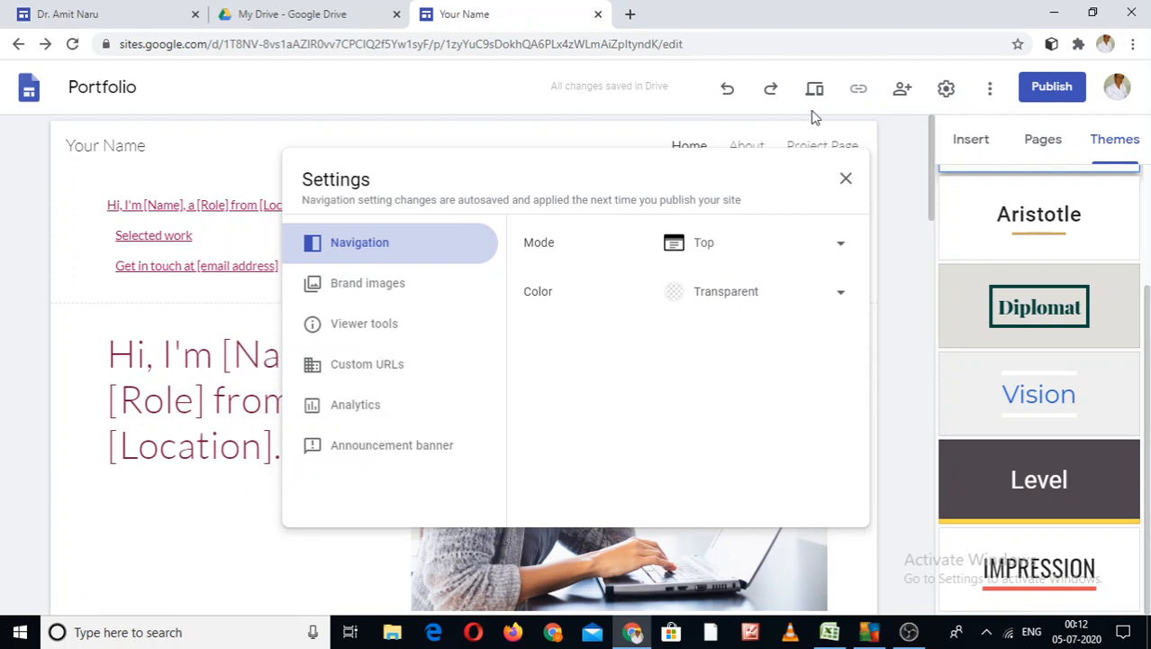
{"action": "left_click", "coordinate": [846, 179]}
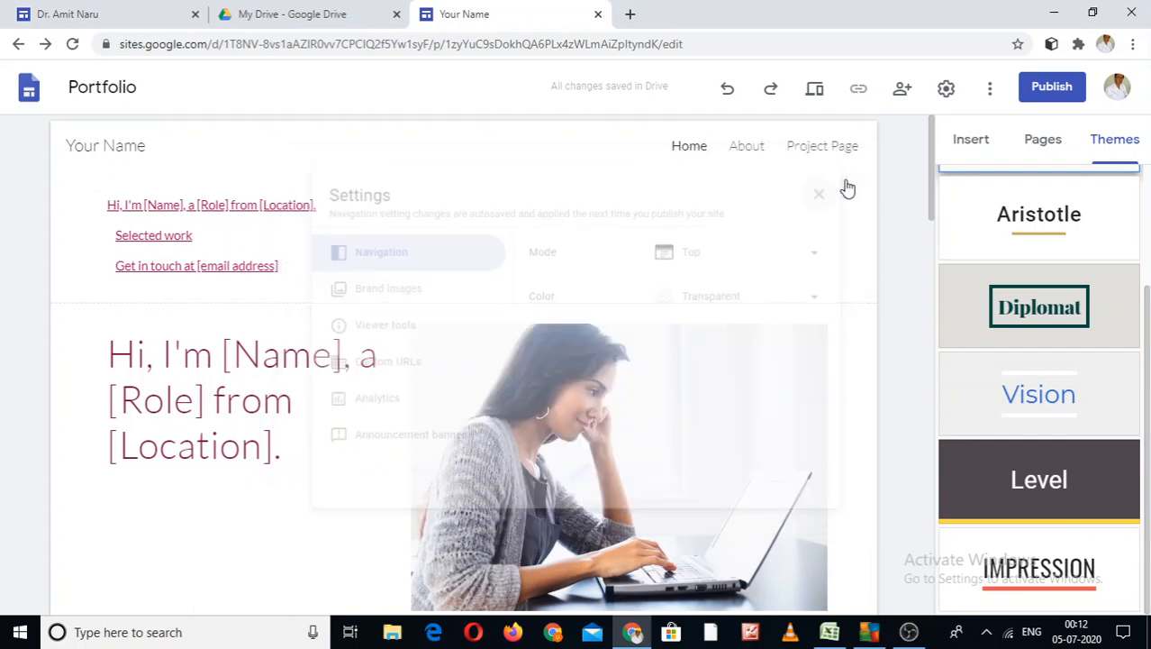
View the site's additional options, and start publishing the new Portfolio site to the web.
{"action": "left_click", "coordinate": [990, 90]}
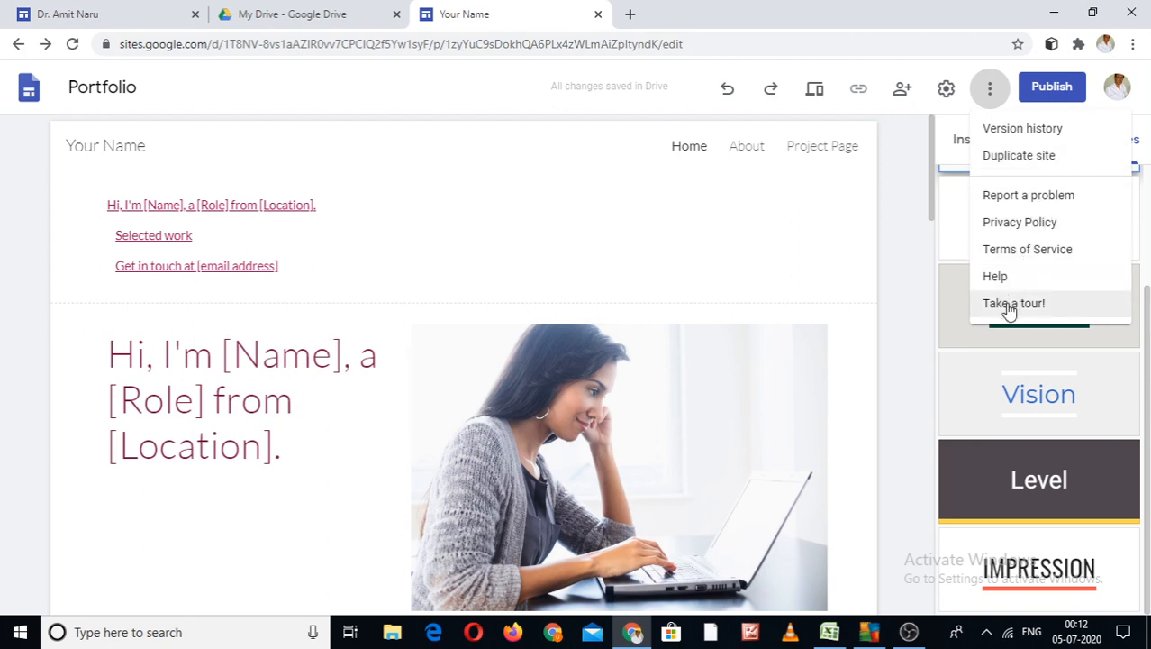
{"action": "left_click", "coordinate": [1050, 93]}
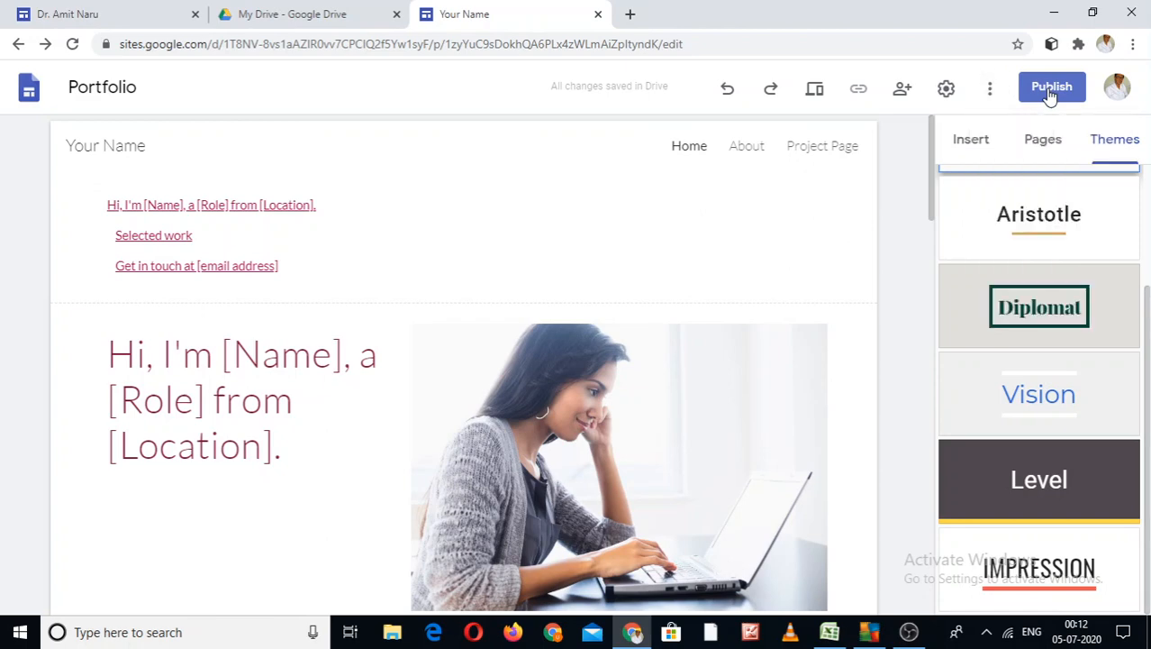
{"action": "left_click", "coordinate": [1050, 91]}
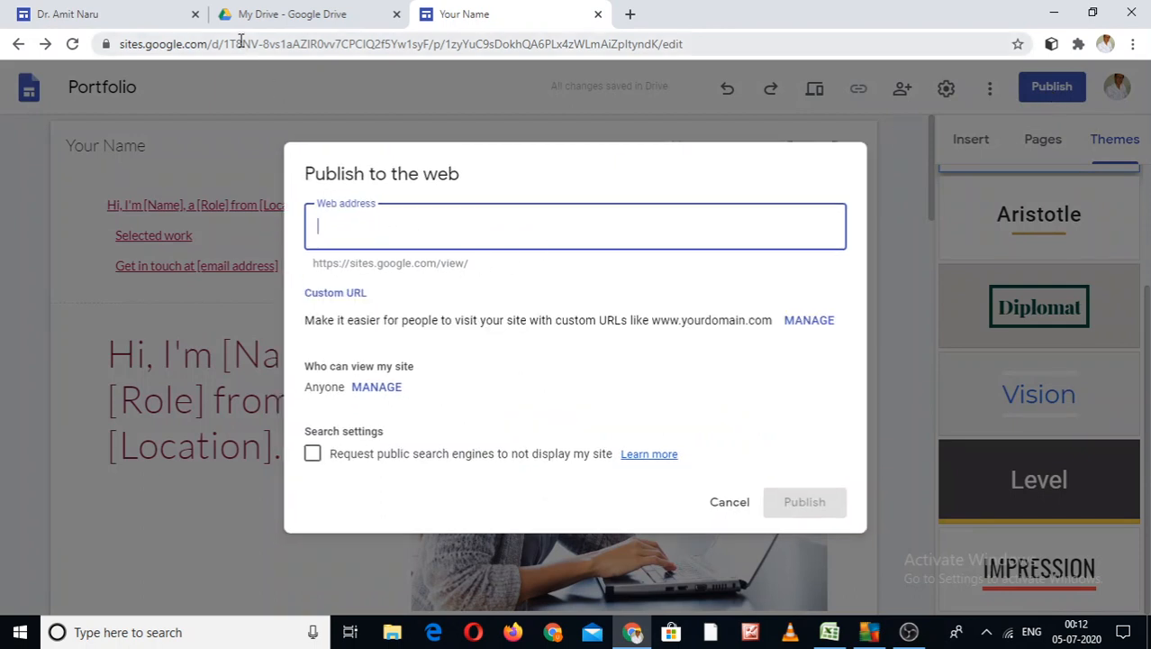
Switch to the finished portfolio site and check its publishing option.
{"action": "left_click", "coordinate": [171, 15]}
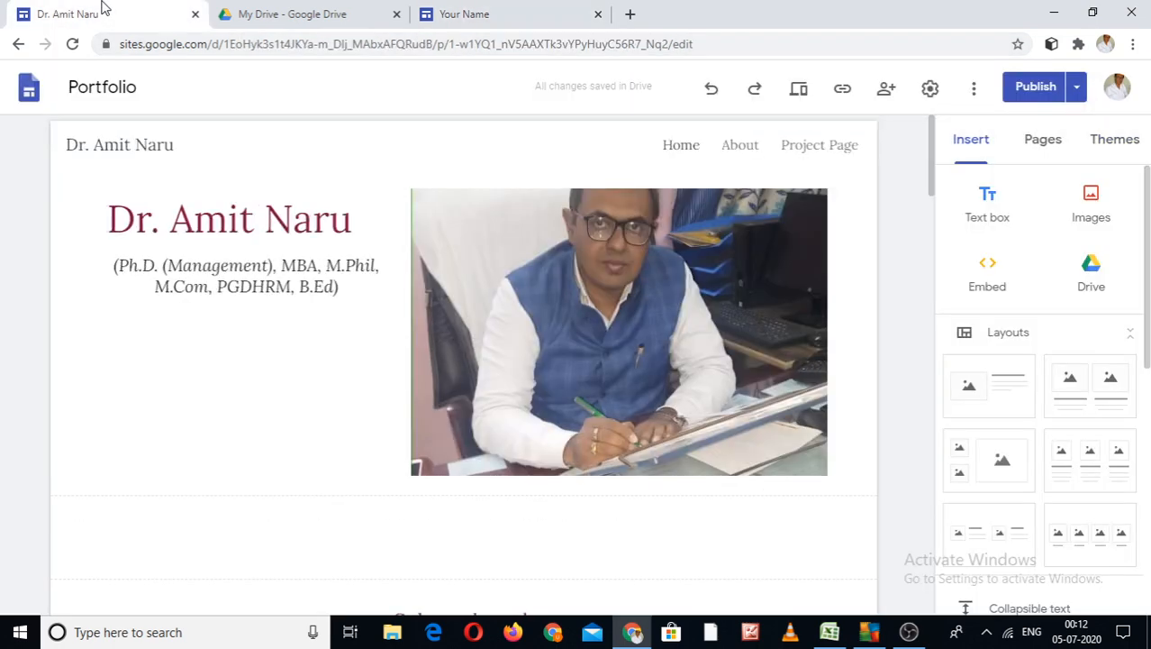
{"action": "left_click", "coordinate": [1034, 95]}
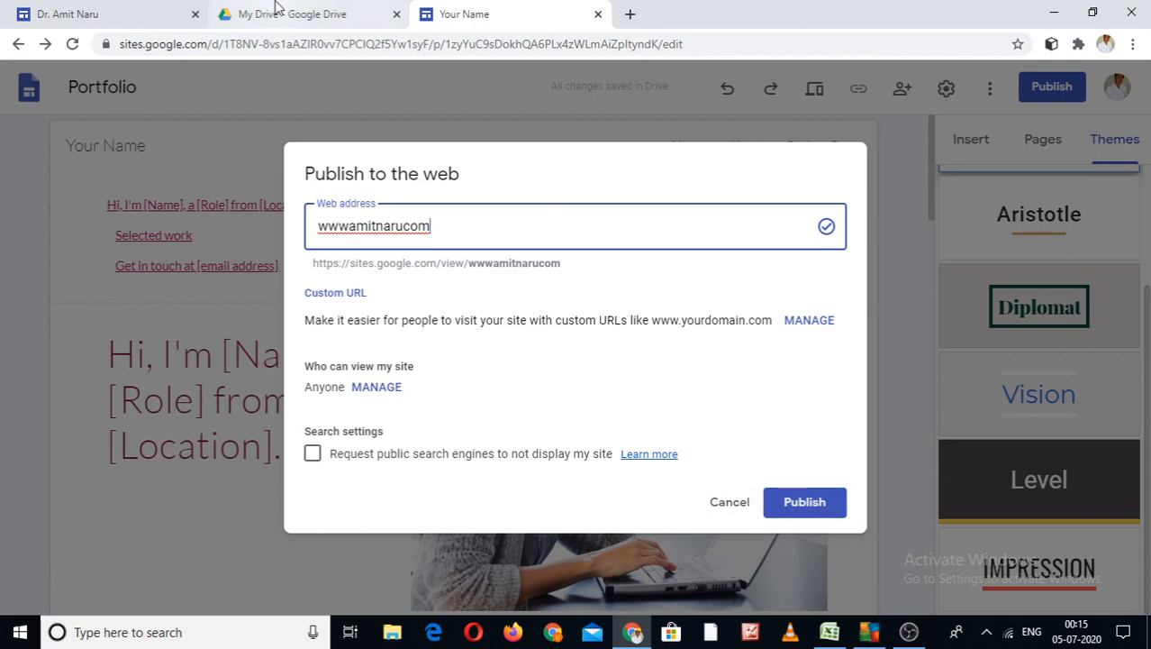
View the finished portfolio's Project Page, switch to Google Drive, and open the finished Portfolio site from Quick Access.
{"action": "left_click", "coordinate": [163, 11]}
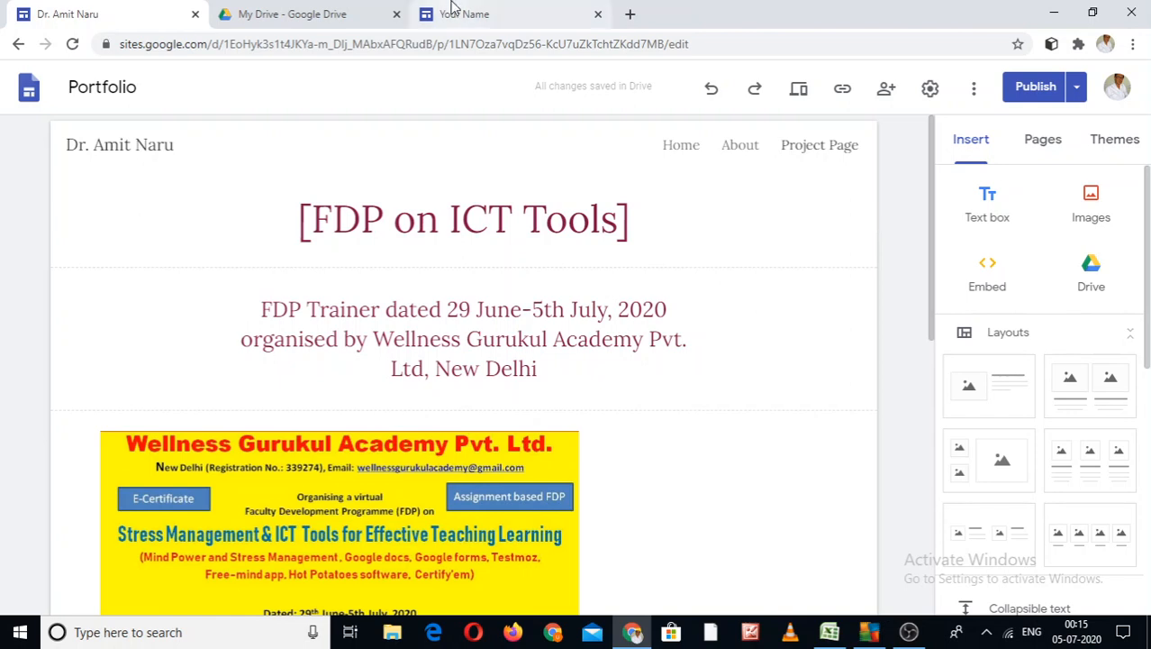
{"action": "left_click", "coordinate": [317, 11]}
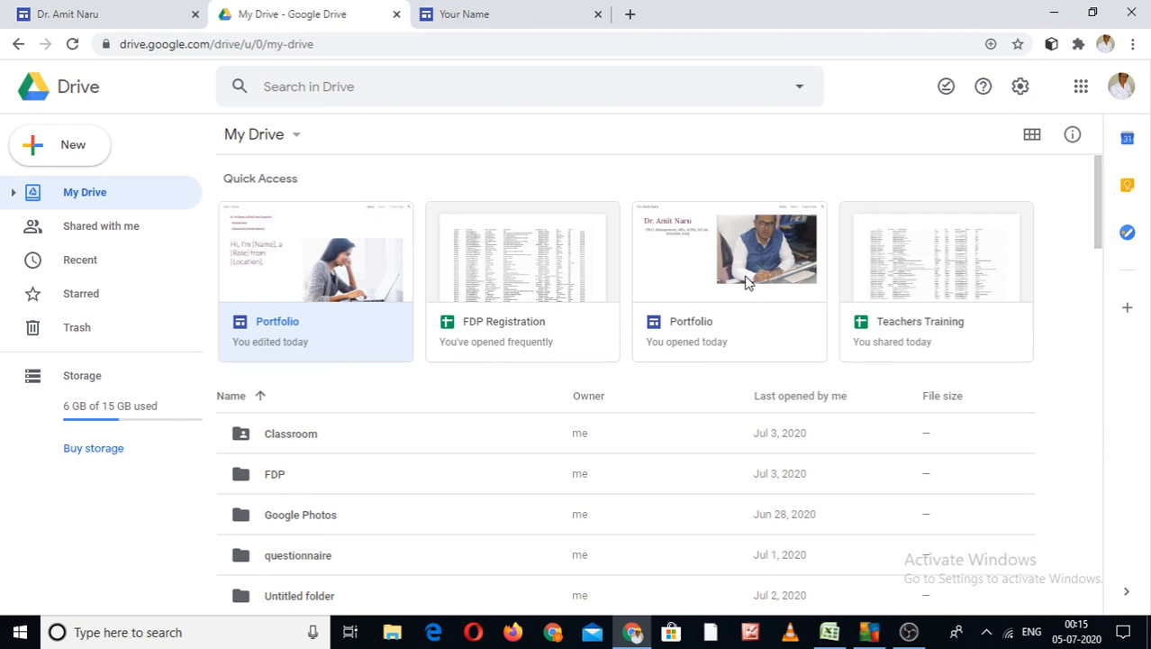
{"action": "double_click", "coordinate": [699, 274]}
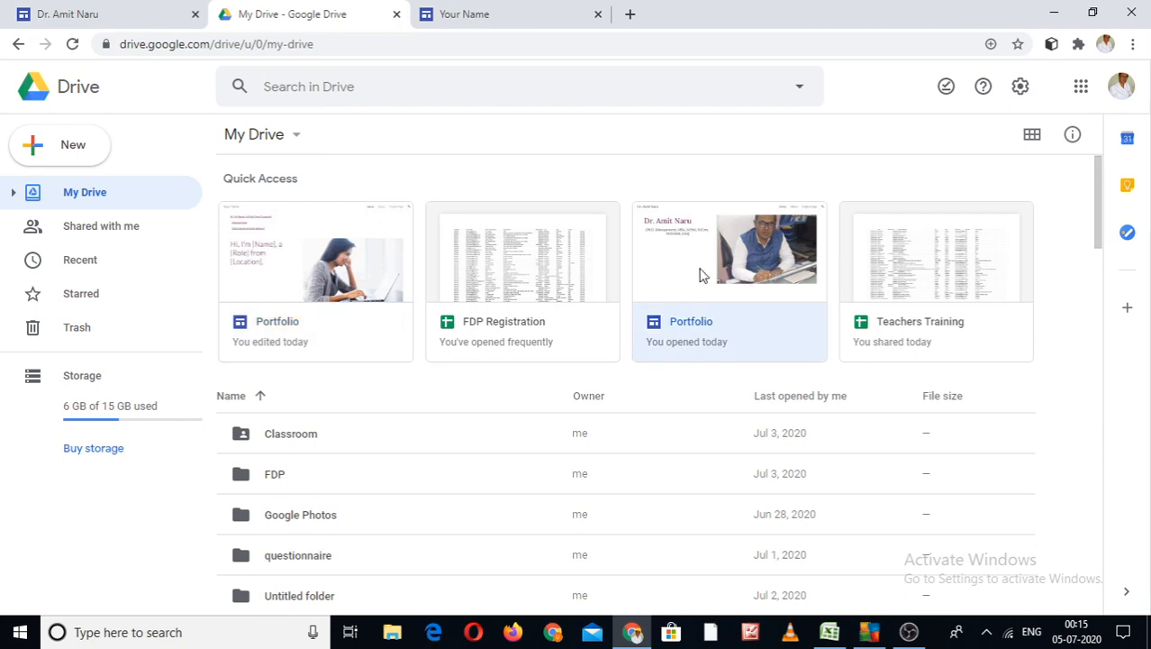